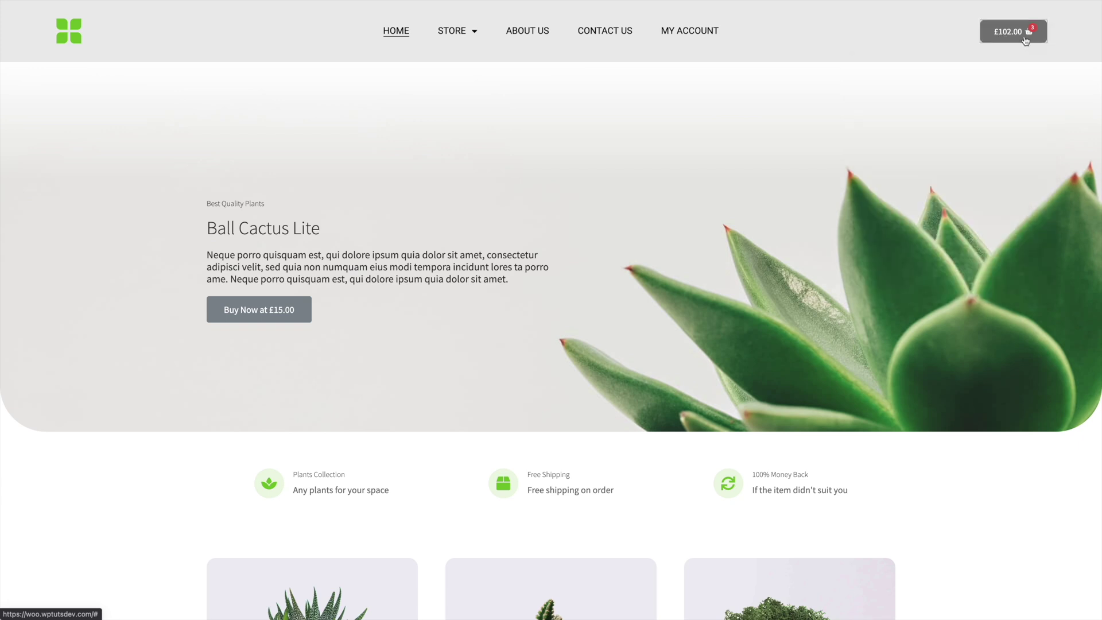
- On the storefront, show the finished header cart's off-canvas side cart, then its mini-cart dropdown
{"action": "left_click", "coordinate": [1030, 32]}
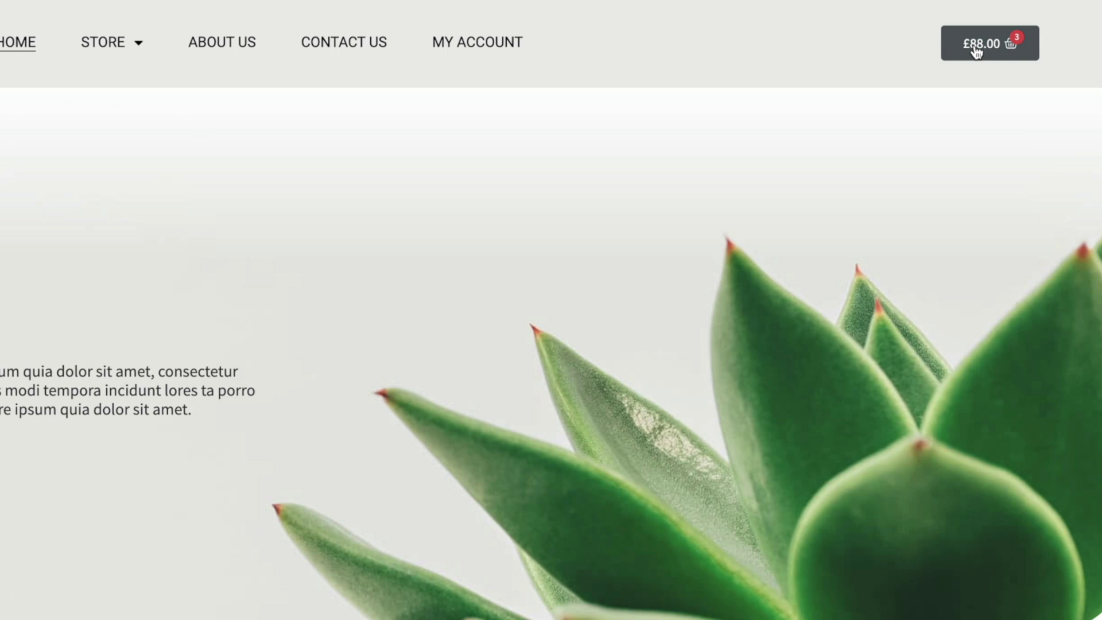
{"action": "left_click", "coordinate": [977, 50]}
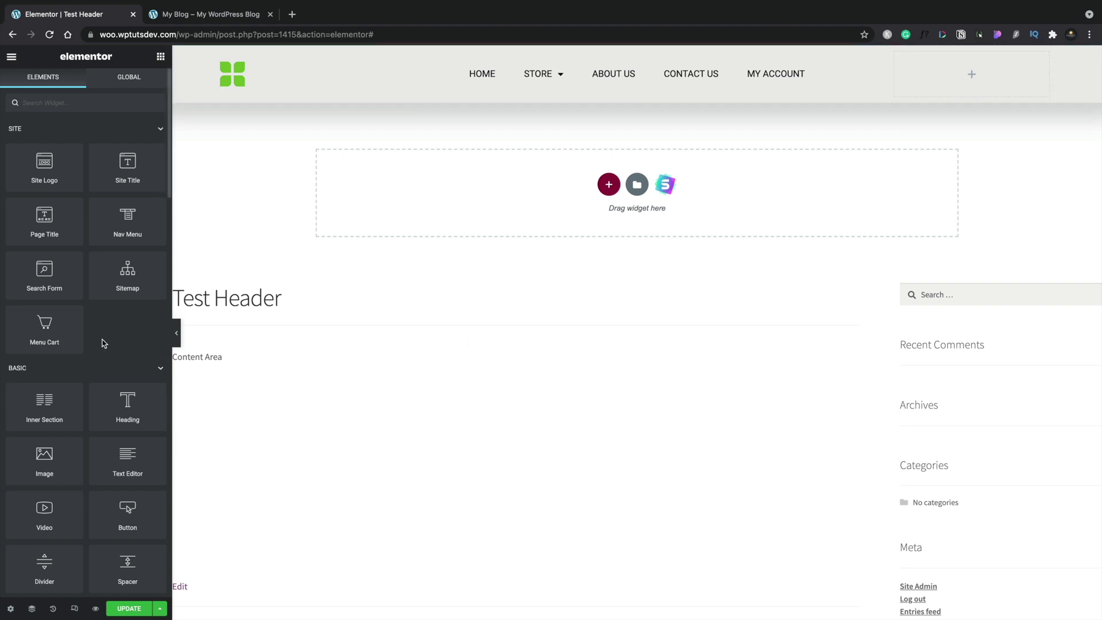
- Place a Menu Cart widget (£88.00, three items) in the header's empty right column and expand its Cart settings
{"action": "left_click_drag", "start_coordinate": [34, 327], "coordinate": [968, 80]}
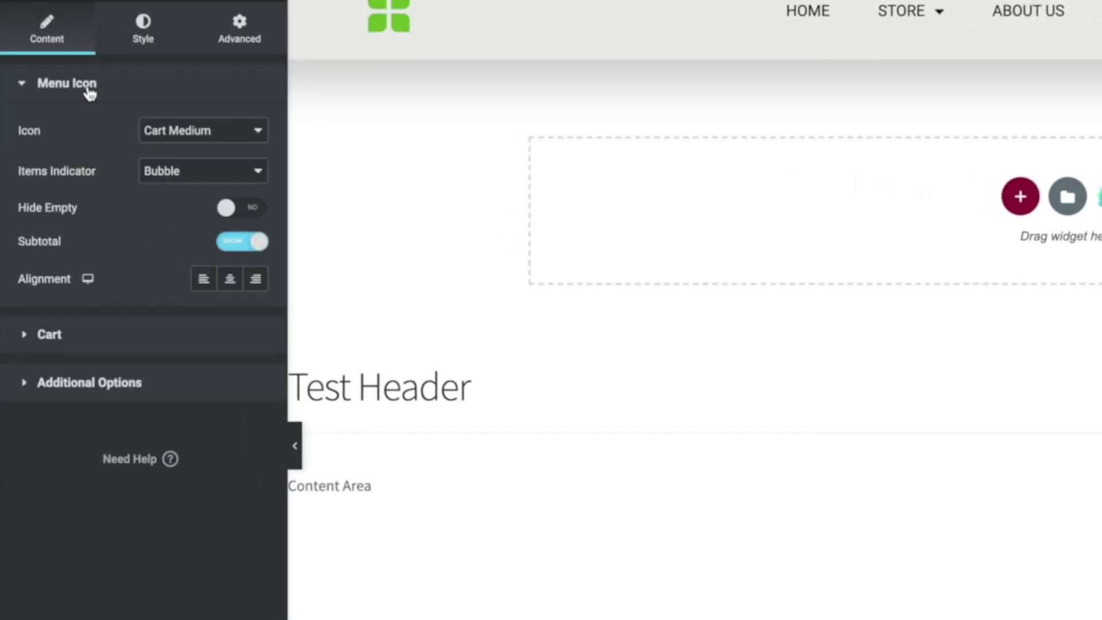
{"action": "left_click", "coordinate": [62, 337]}
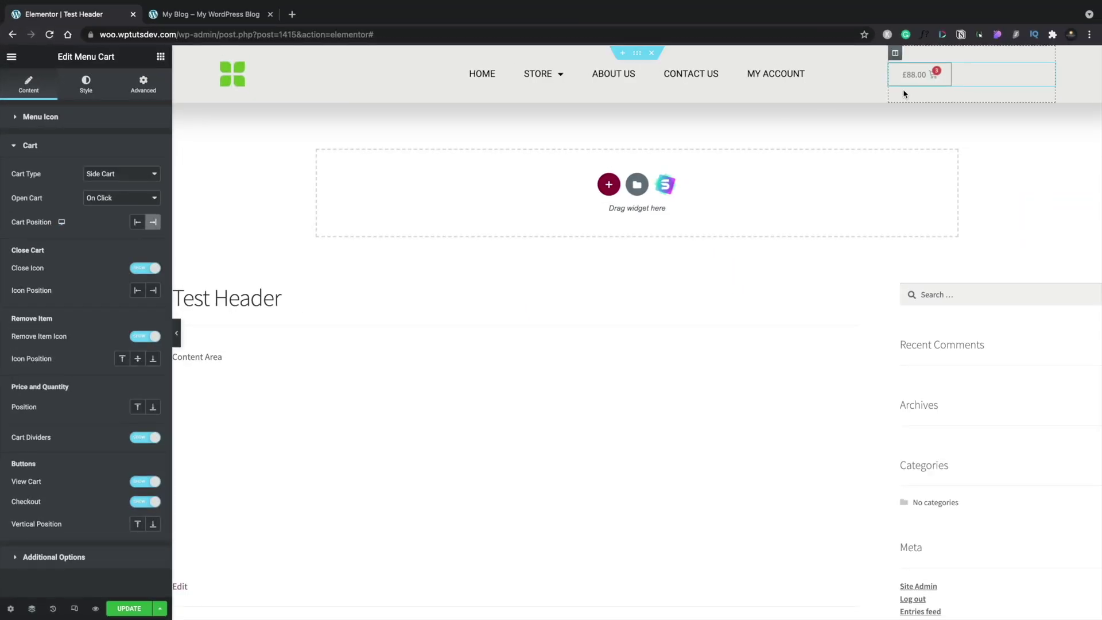
- Open the side cart preview and try Cart Position Left before returning it to Right
{"action": "left_click", "coordinate": [914, 75]}
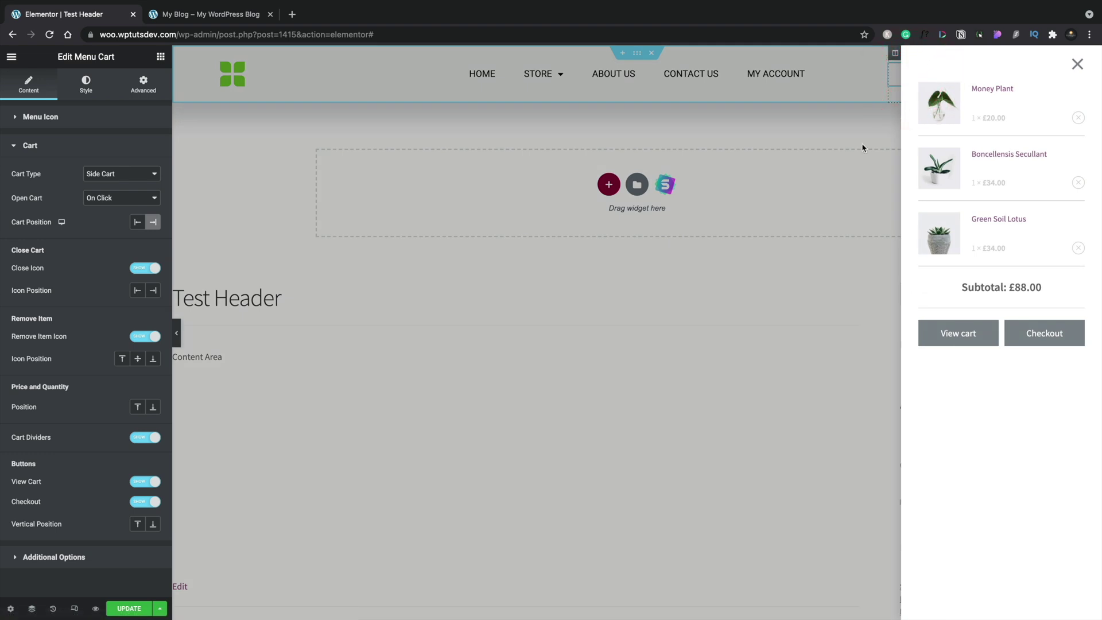
{"action": "left_click", "coordinate": [137, 222]}
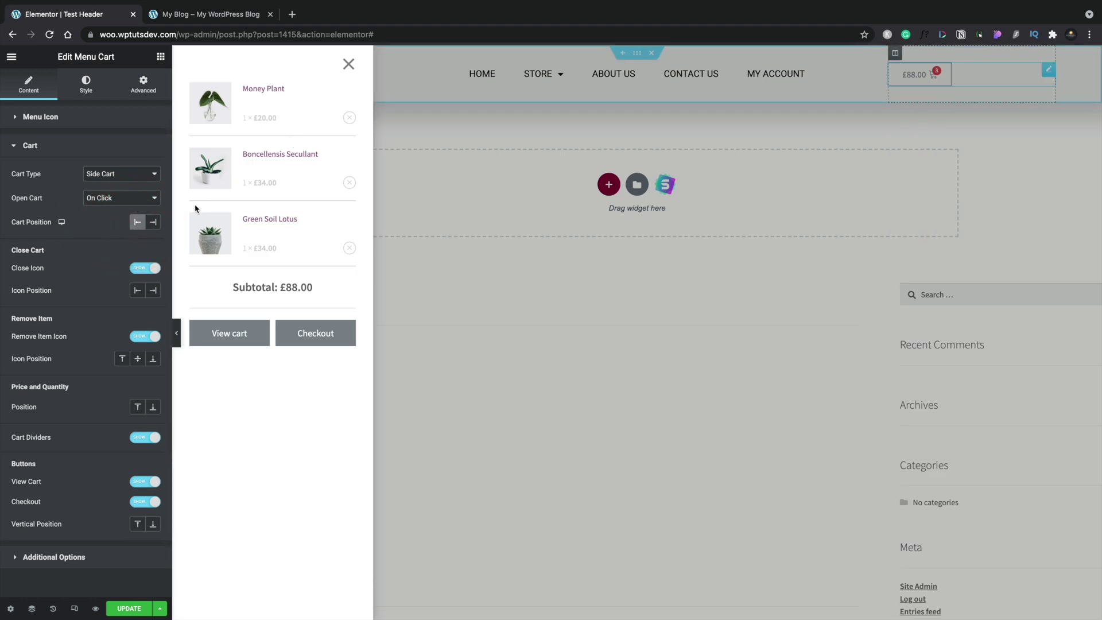
{"action": "left_click", "coordinate": [153, 223]}
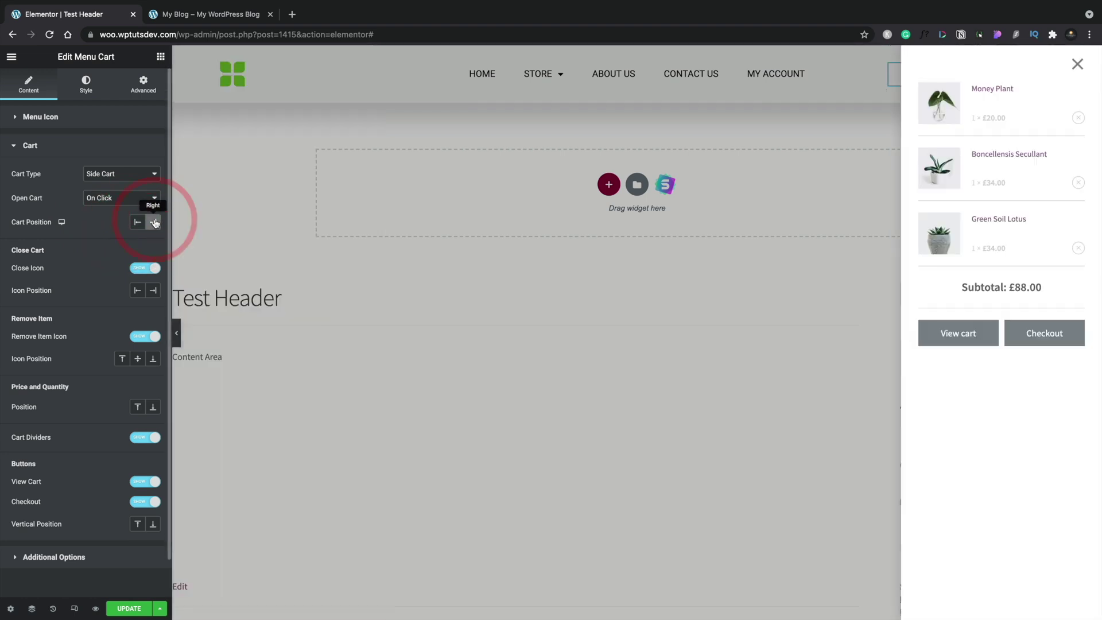
- Try Open Cart On Hover, then set it back to On Click and reopen the side cart
{"action": "left_click", "coordinate": [106, 199]}
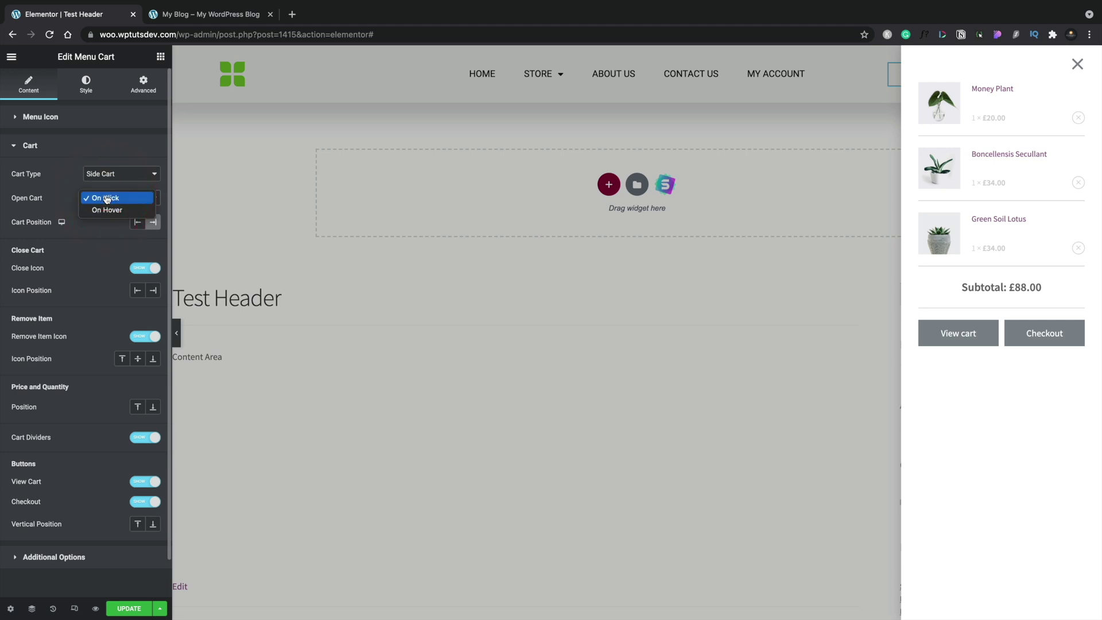
{"action": "left_click", "coordinate": [106, 211]}
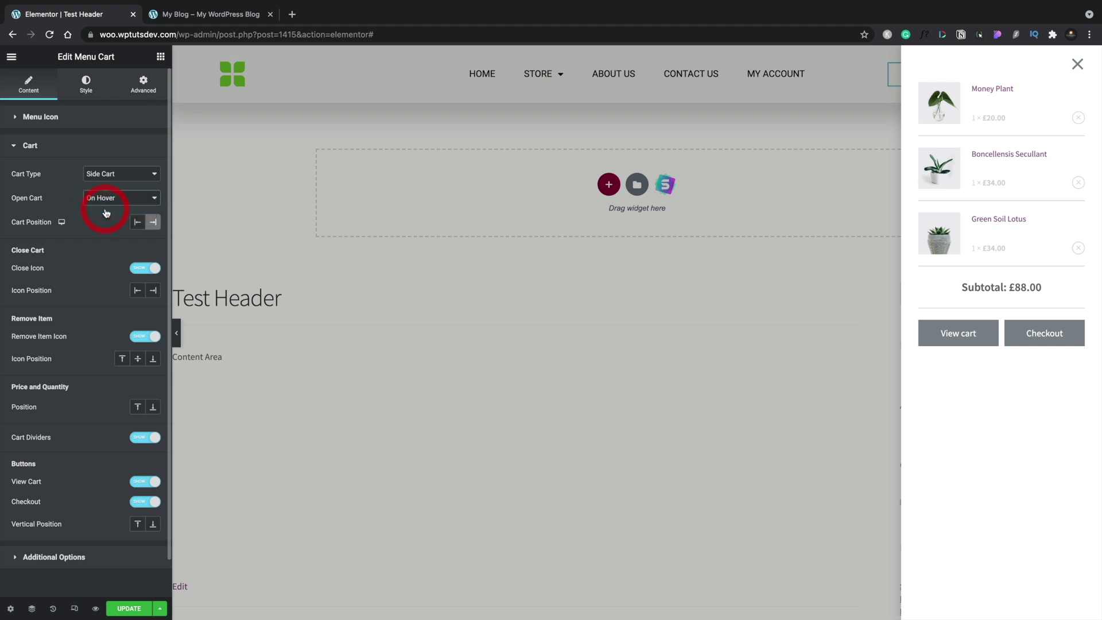
{"action": "left_click", "coordinate": [1077, 65]}
{"action": "mouse_move", "coordinate": [916, 79]}
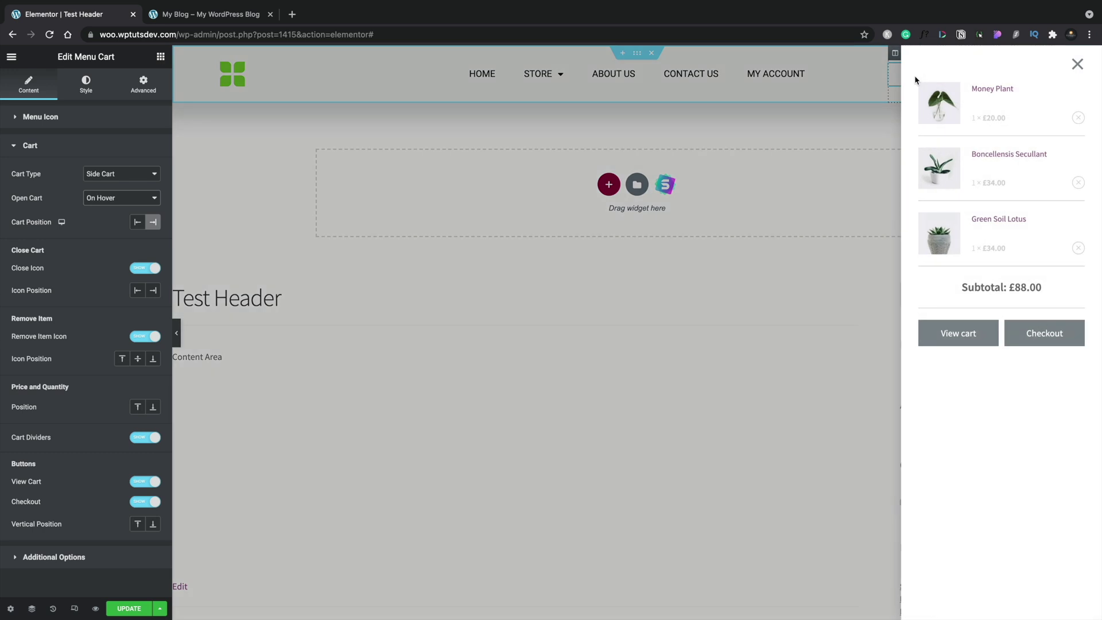
{"action": "left_click", "coordinate": [1076, 67]}
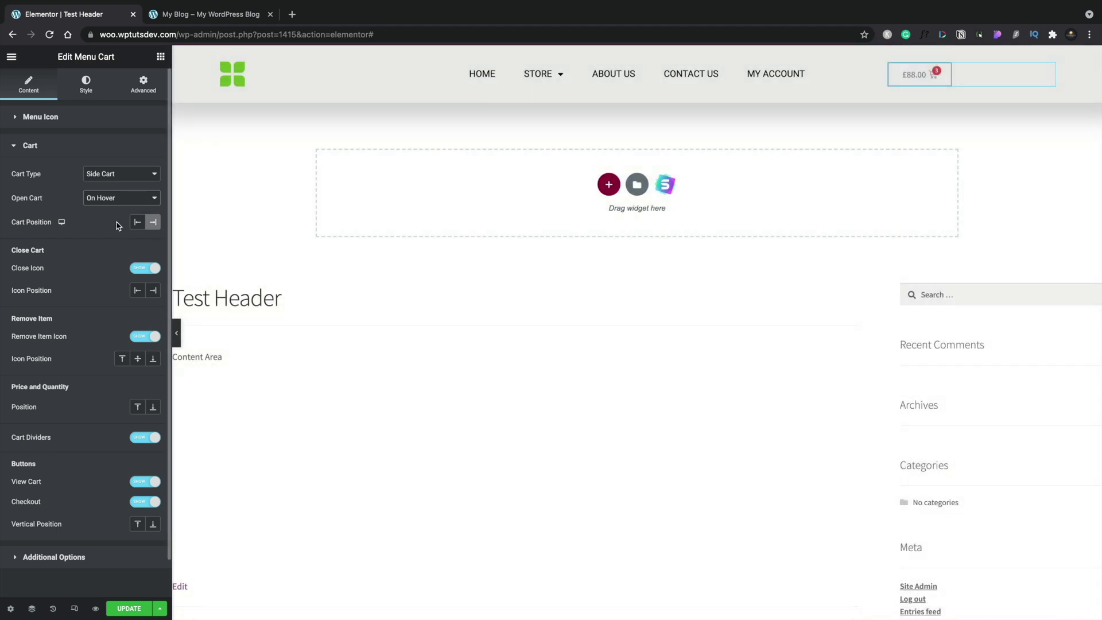
{"action": "left_click", "coordinate": [112, 198]}
{"action": "left_click", "coordinate": [109, 185]}
{"action": "left_click", "coordinate": [928, 86]}
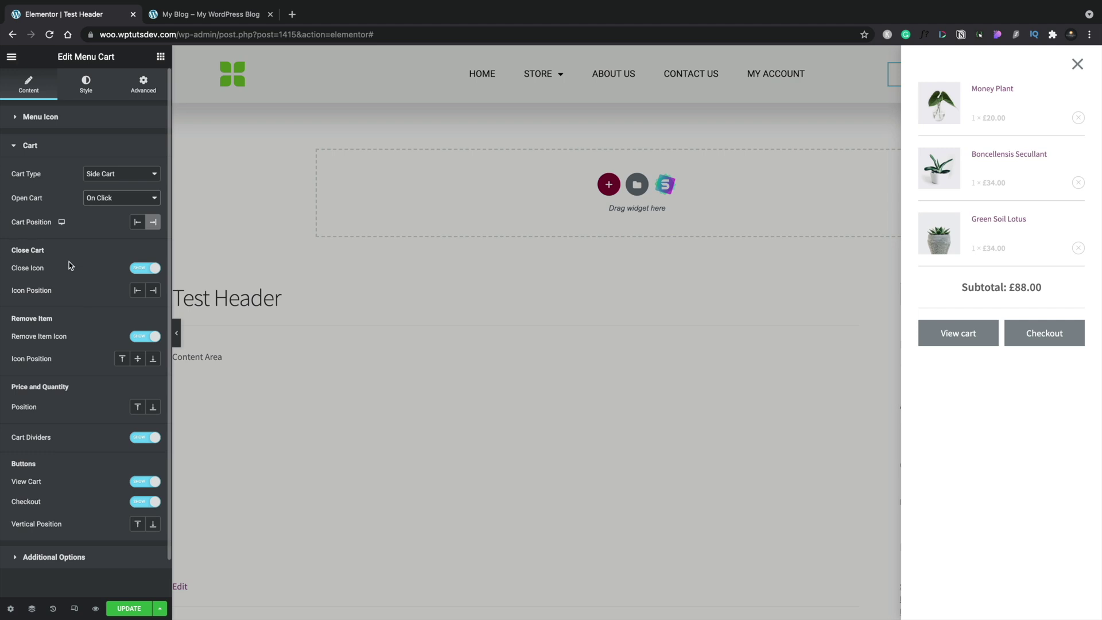
- Toggle the side cart's close icon off and back on, and set its position to Right
{"action": "left_click", "coordinate": [141, 274]}
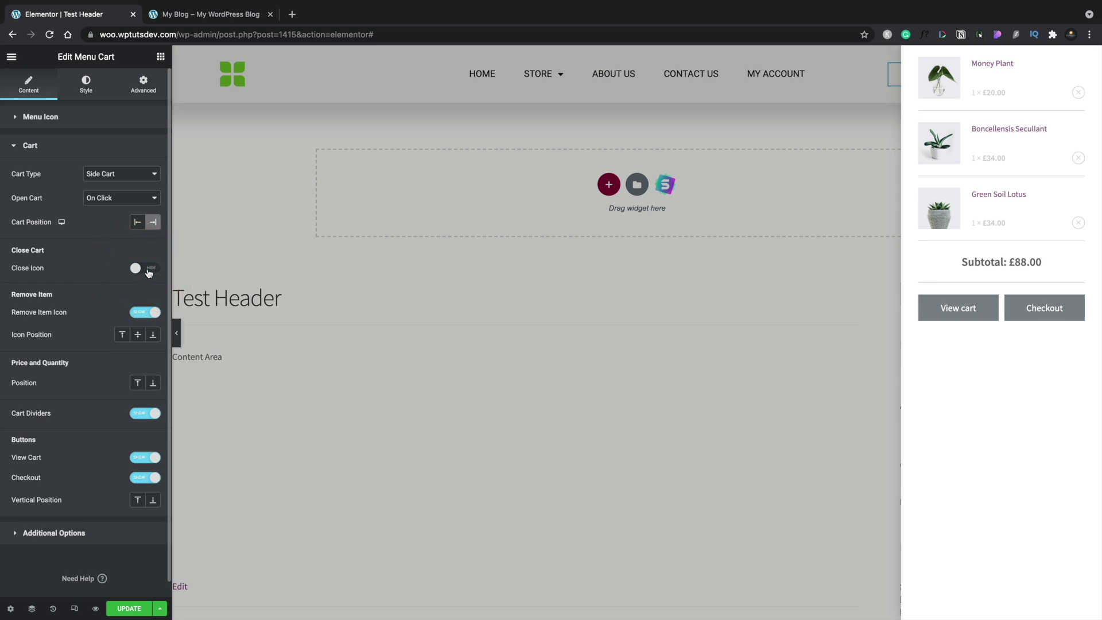
{"action": "left_click", "coordinate": [148, 273]}
{"action": "left_click", "coordinate": [151, 272]}
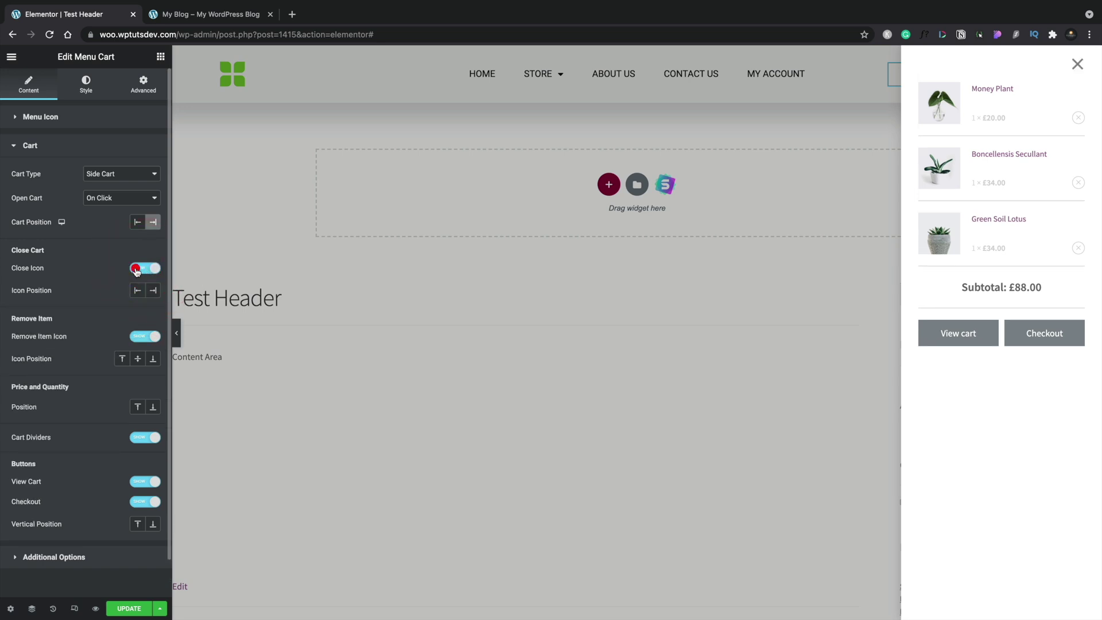
{"action": "left_click", "coordinate": [153, 272]}
{"action": "left_click", "coordinate": [138, 291]}
{"action": "left_click", "coordinate": [153, 290]}
{"action": "scroll", "coordinate": [112, 400], "scroll_direction": "down", "scroll_amount": 1}
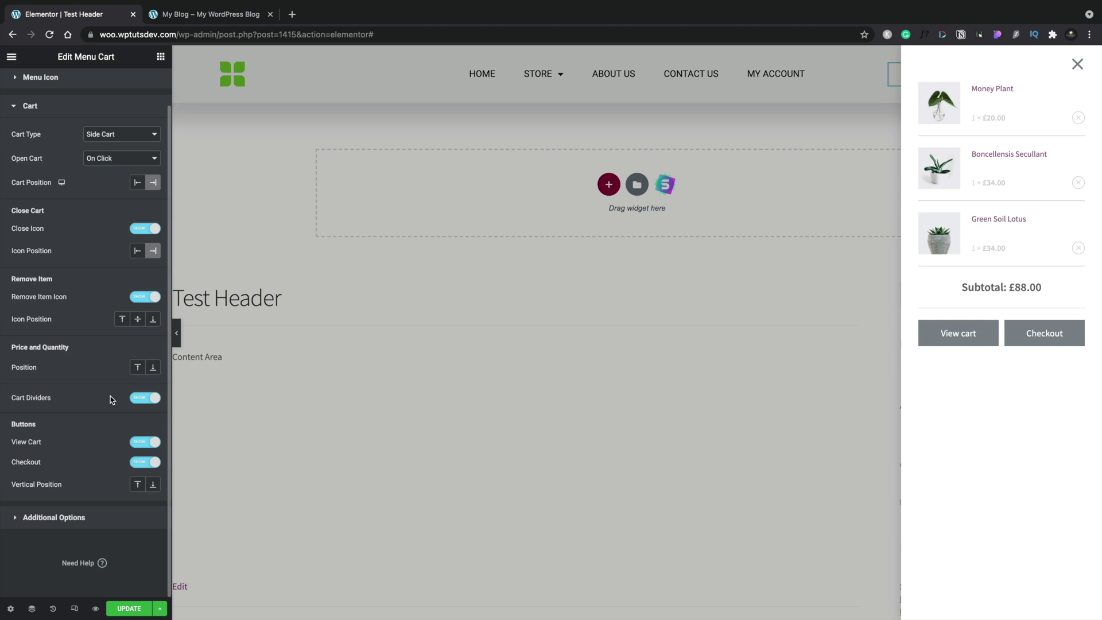
- Switch the Cart Type to Mini Cart and reopen its dropdown in the preview
{"action": "left_click", "coordinate": [118, 135]}
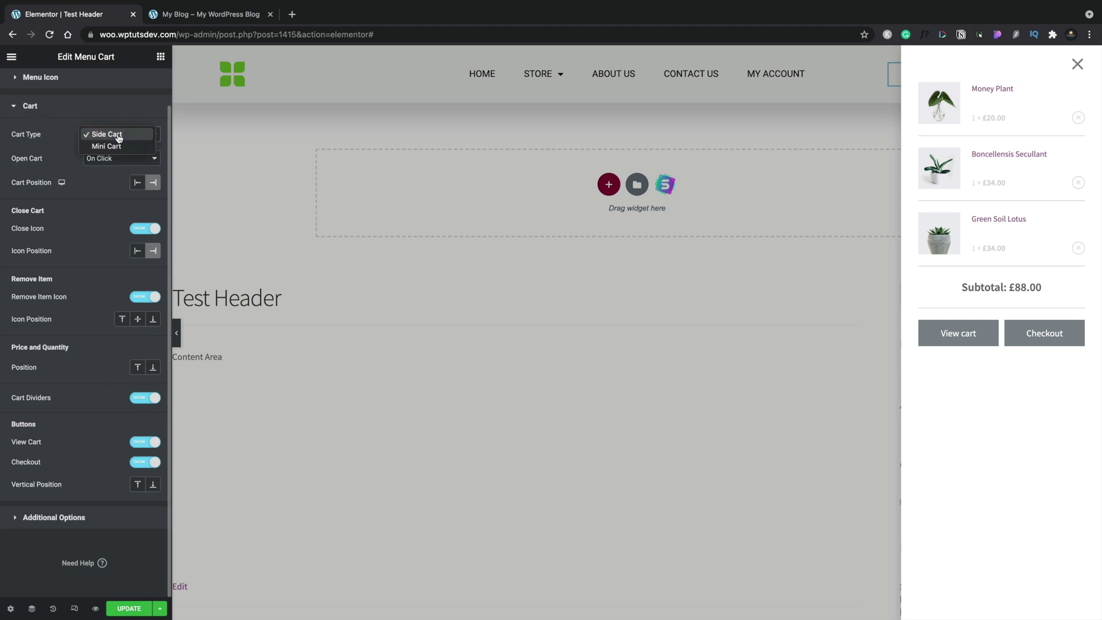
{"action": "left_click", "coordinate": [118, 144]}
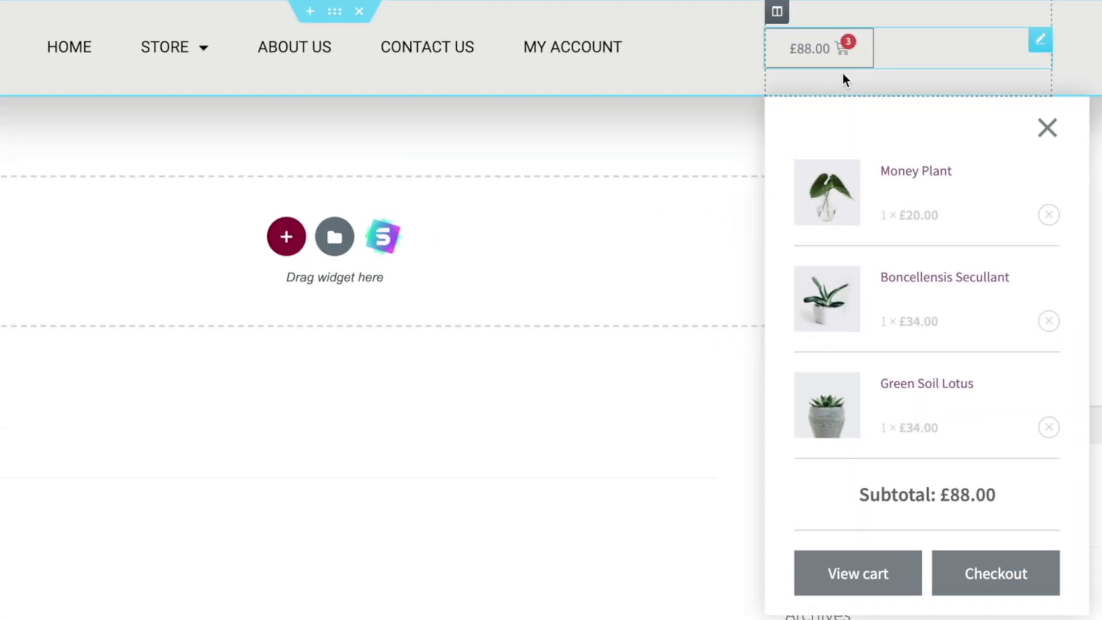
{"action": "left_click", "coordinate": [837, 61]}
{"action": "left_click", "coordinate": [837, 61]}
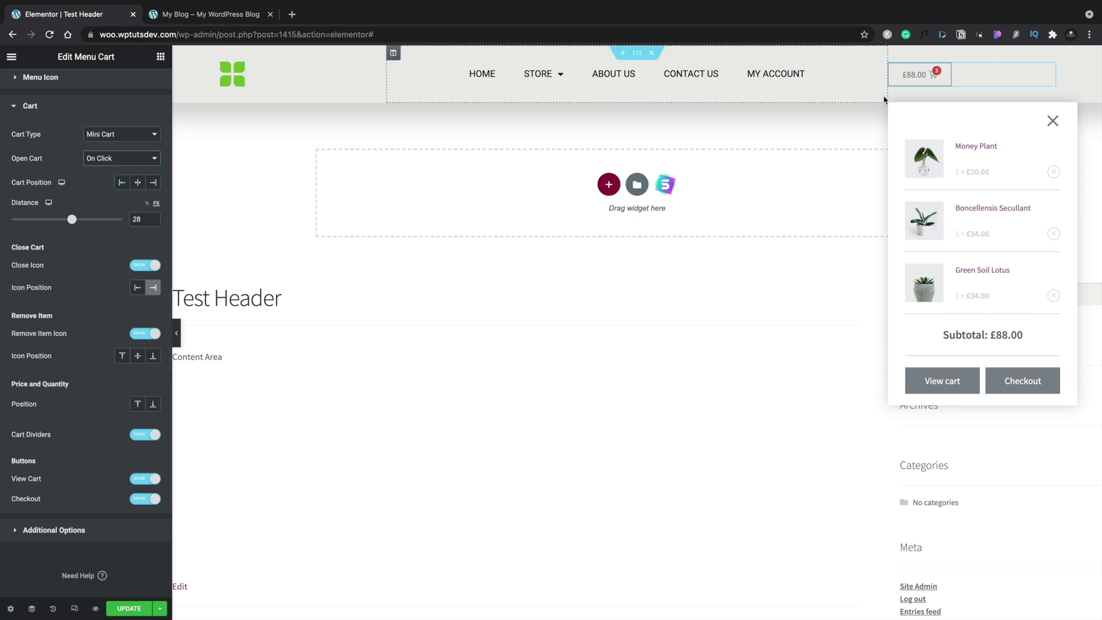
- Try the dropdown's Cart Position as Center and Left, settling on Right
{"action": "left_click", "coordinate": [137, 184]}
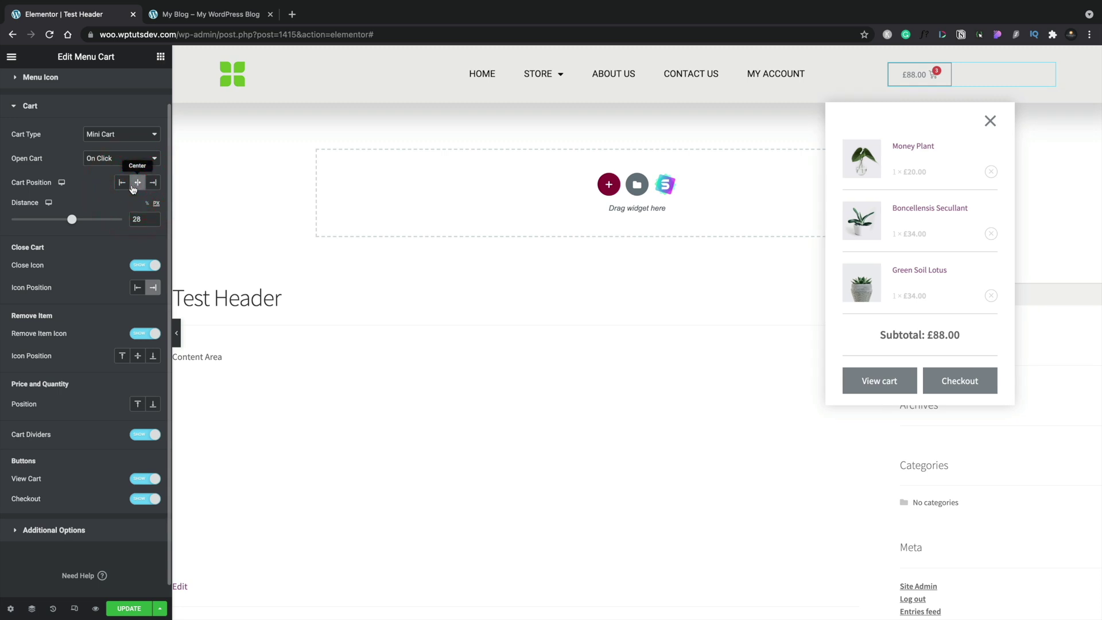
{"action": "left_click", "coordinate": [122, 184]}
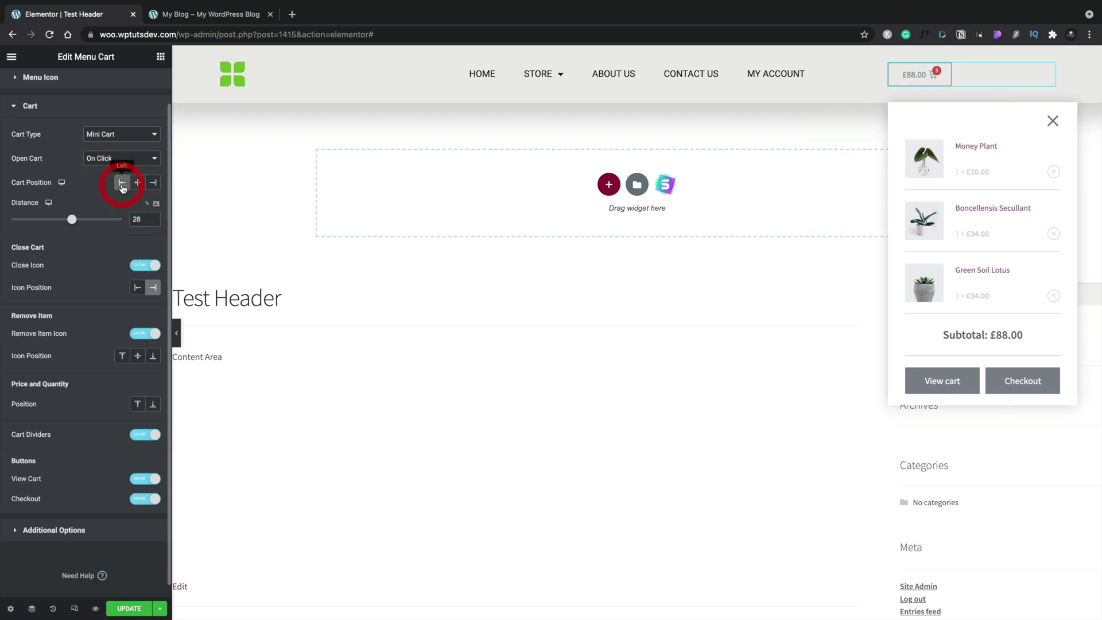
{"action": "left_click", "coordinate": [152, 184]}
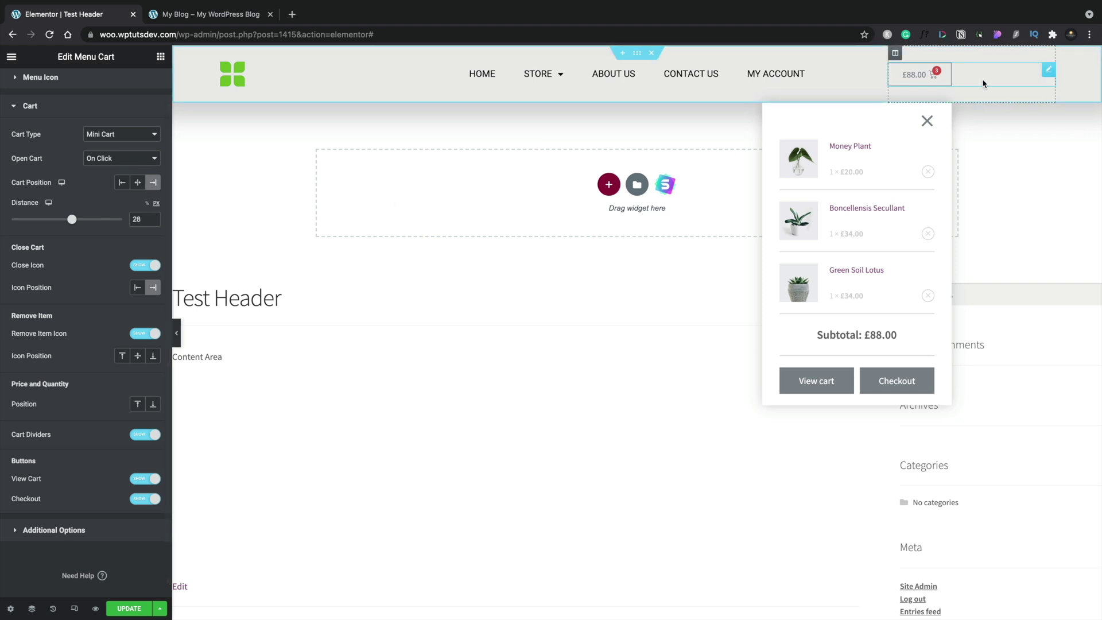
{"action": "left_click", "coordinate": [41, 80]}
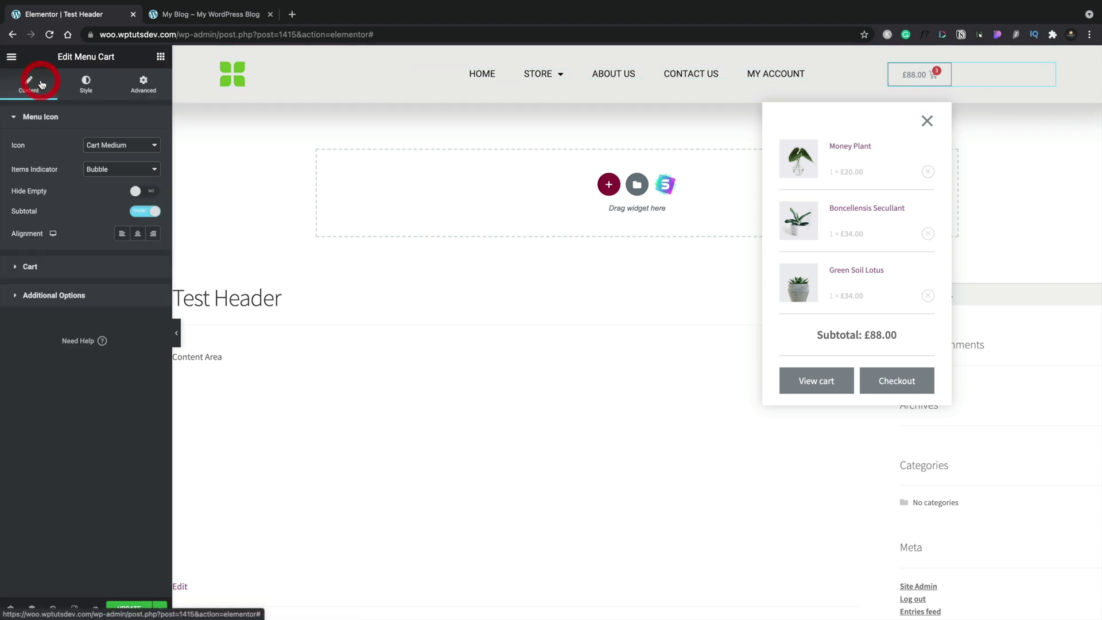
- Set the Menu Icon alignment to Right and close the mini-cart dropdown
{"action": "left_click", "coordinate": [153, 235]}
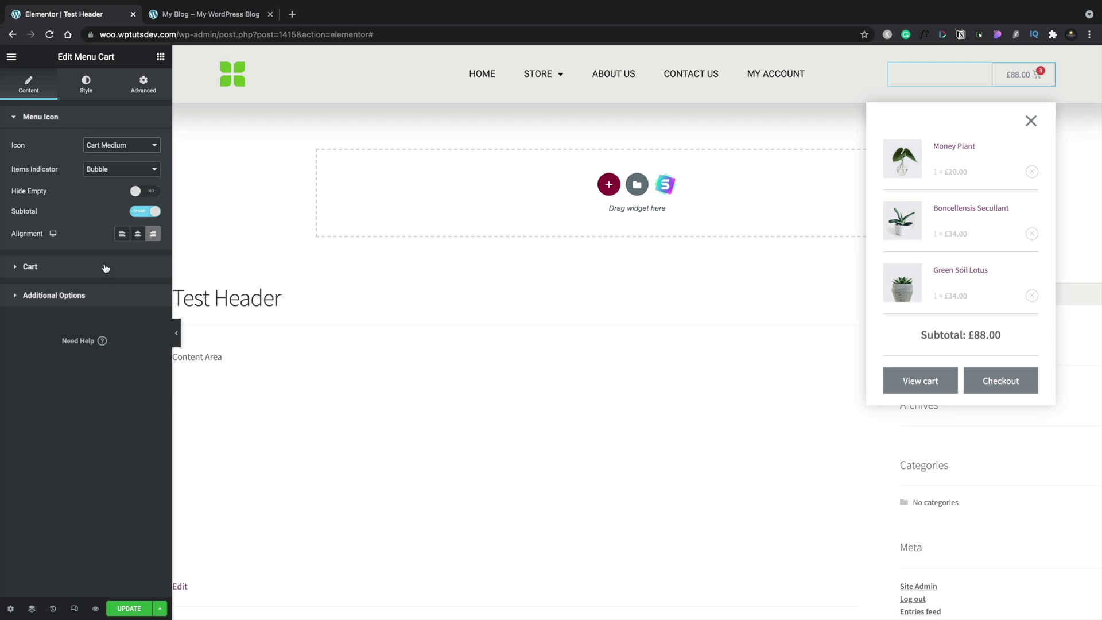
{"action": "left_click", "coordinate": [1032, 121]}
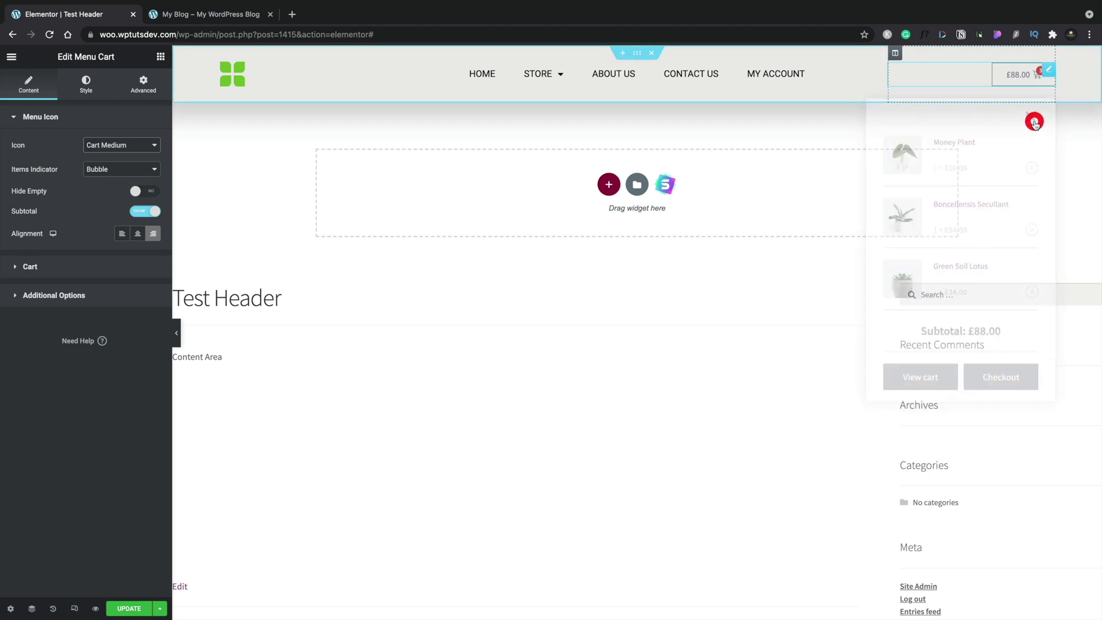
- Change the cart icon to Basket Solid, after briefly trying Basket Medium
{"action": "left_click", "coordinate": [126, 145]}
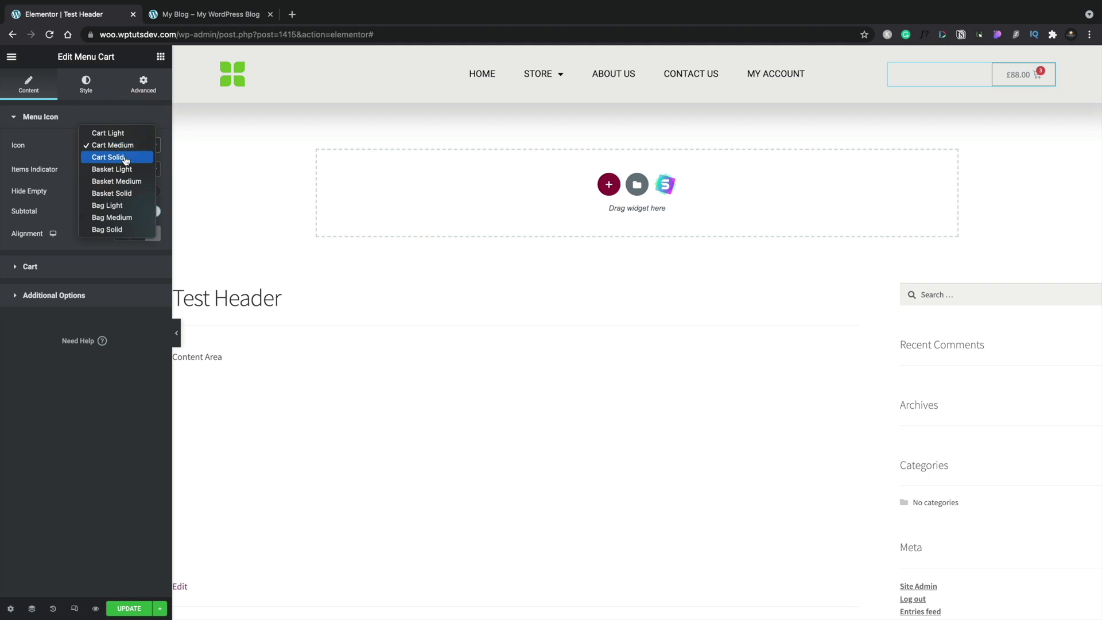
{"action": "left_click", "coordinate": [131, 181]}
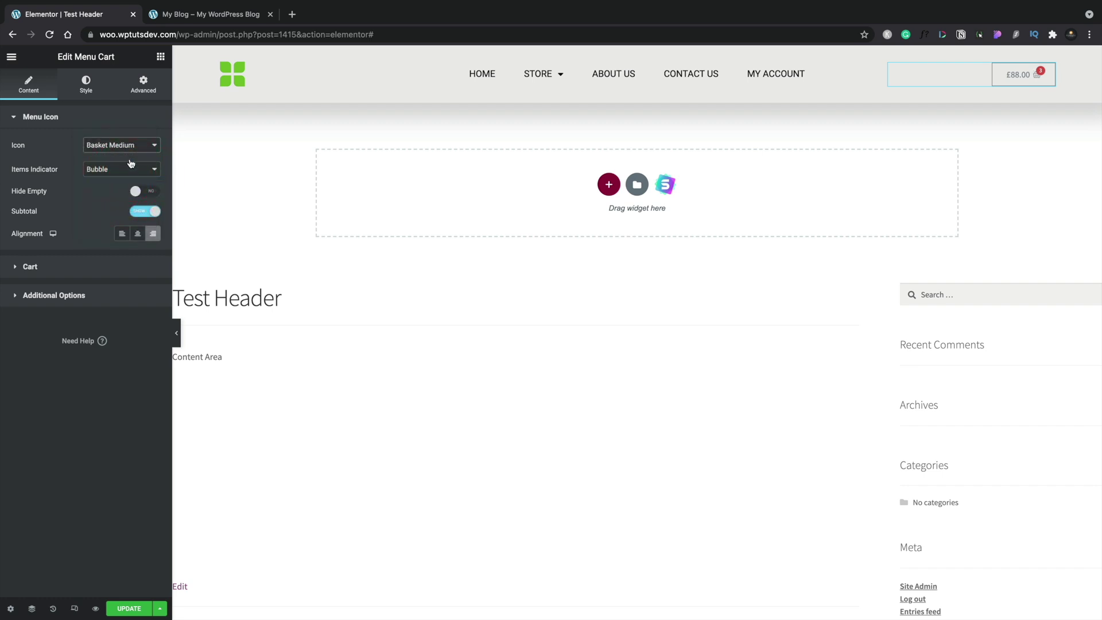
{"action": "left_click", "coordinate": [130, 147]}
{"action": "left_click", "coordinate": [128, 159]}
- Try the Items Indicator as None and then Plain
{"action": "left_click", "coordinate": [113, 172]}
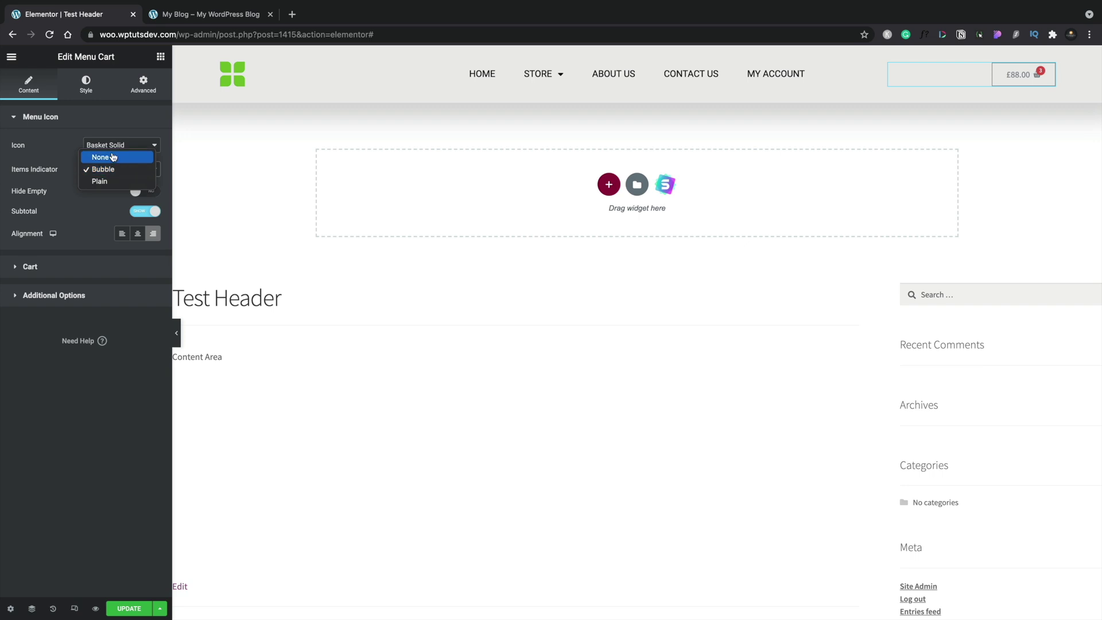
{"action": "left_click", "coordinate": [115, 157]}
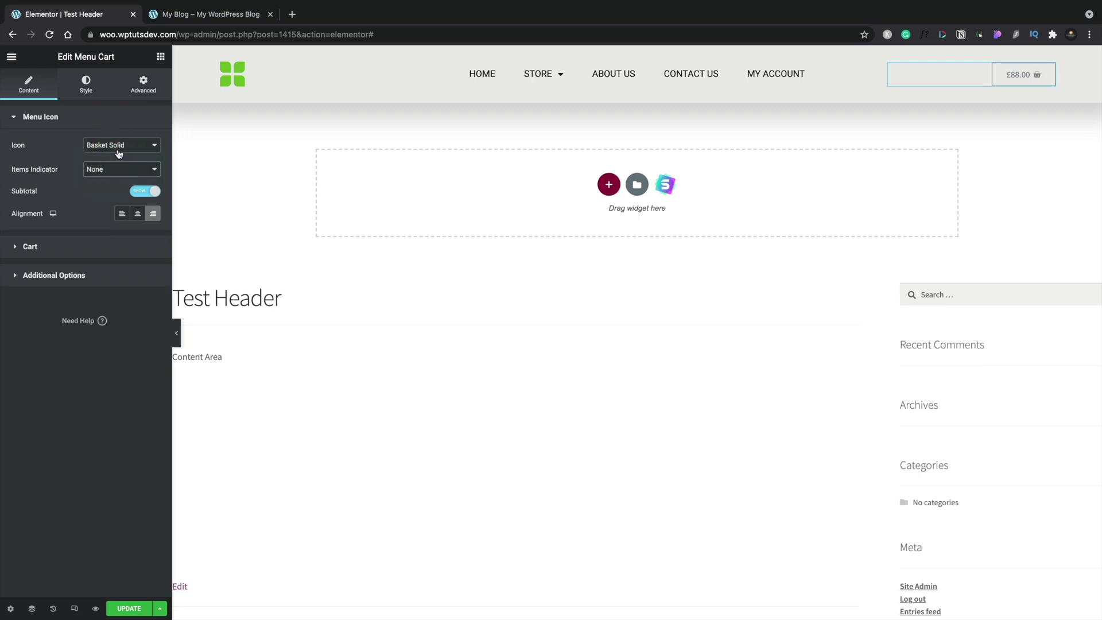
{"action": "left_click", "coordinate": [119, 154]}
{"action": "left_click", "coordinate": [95, 203]}
{"action": "left_click", "coordinate": [110, 170]}
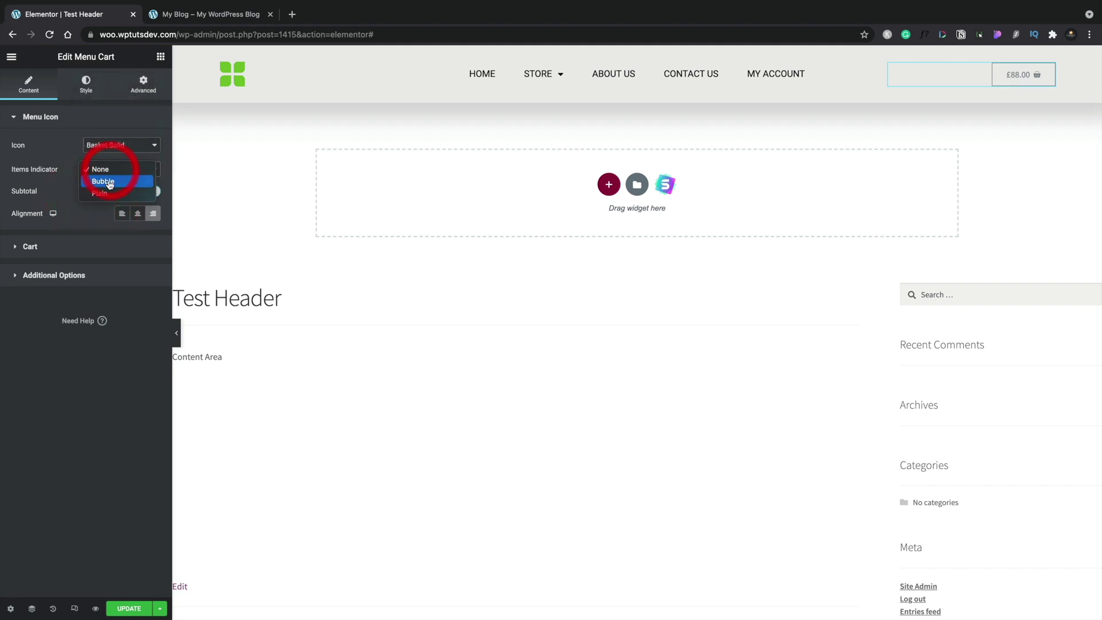
{"action": "left_click", "coordinate": [106, 193]}
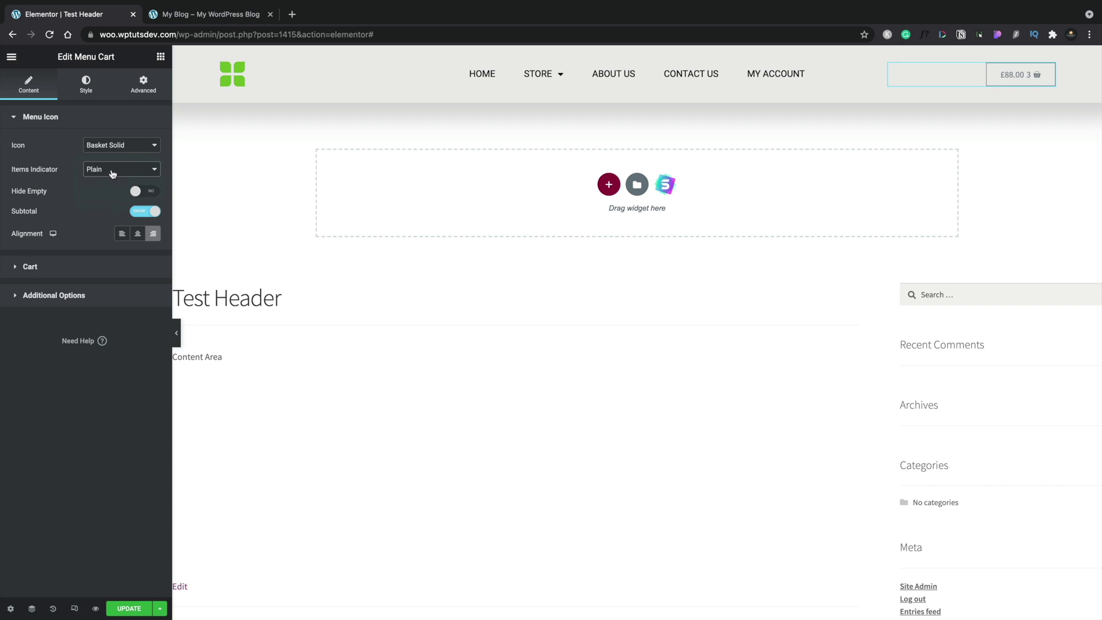
- Keep the subtotal shown, set the Items Indicator to Bubble, and turn Hide Empty on
{"action": "left_click", "coordinate": [136, 211]}
{"action": "left_click", "coordinate": [149, 211]}
{"action": "left_click", "coordinate": [123, 170]}
{"action": "left_click", "coordinate": [122, 157]}
{"action": "left_click", "coordinate": [157, 197]}
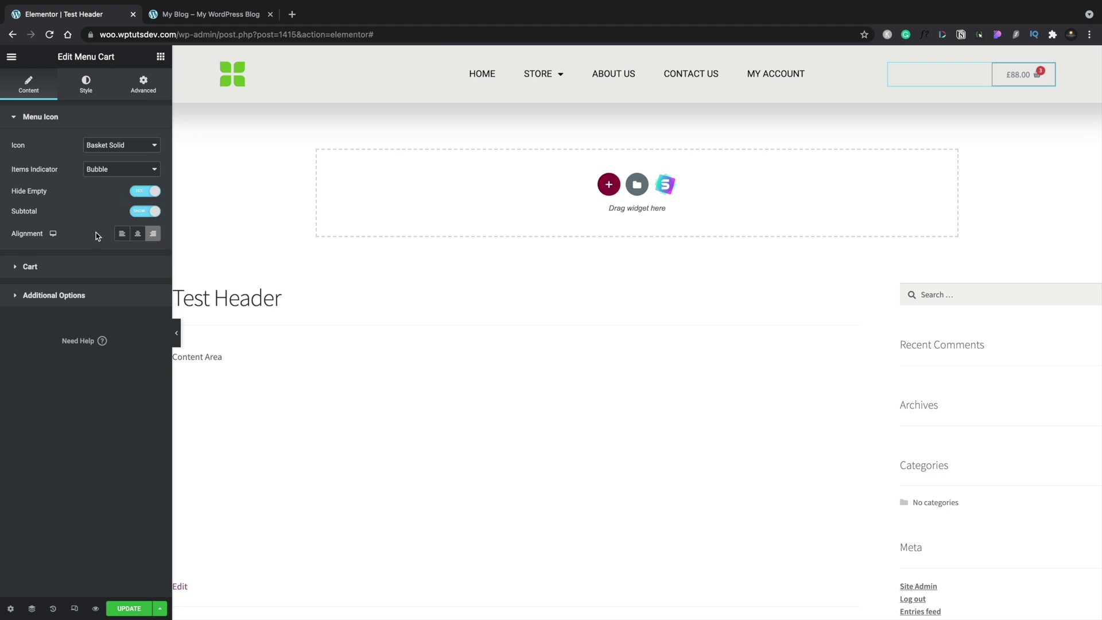
- Open the mini cart in the preview and toggle its Close Icon off and back on
{"action": "left_click", "coordinate": [39, 266]}
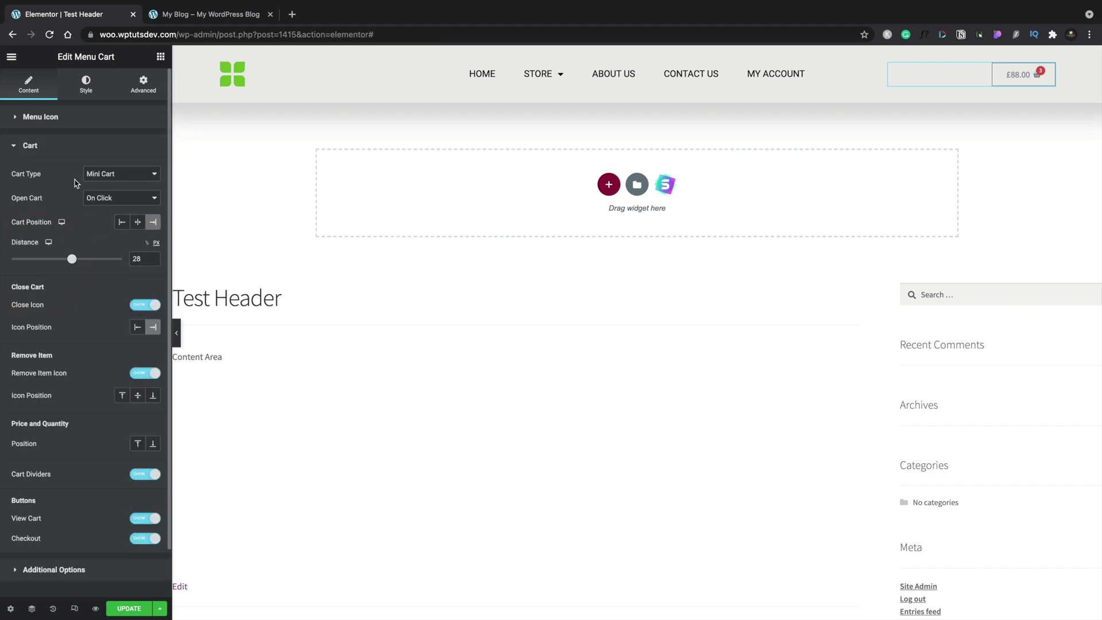
{"action": "scroll", "coordinate": [75, 270], "scroll_direction": "down", "scroll_amount": 2}
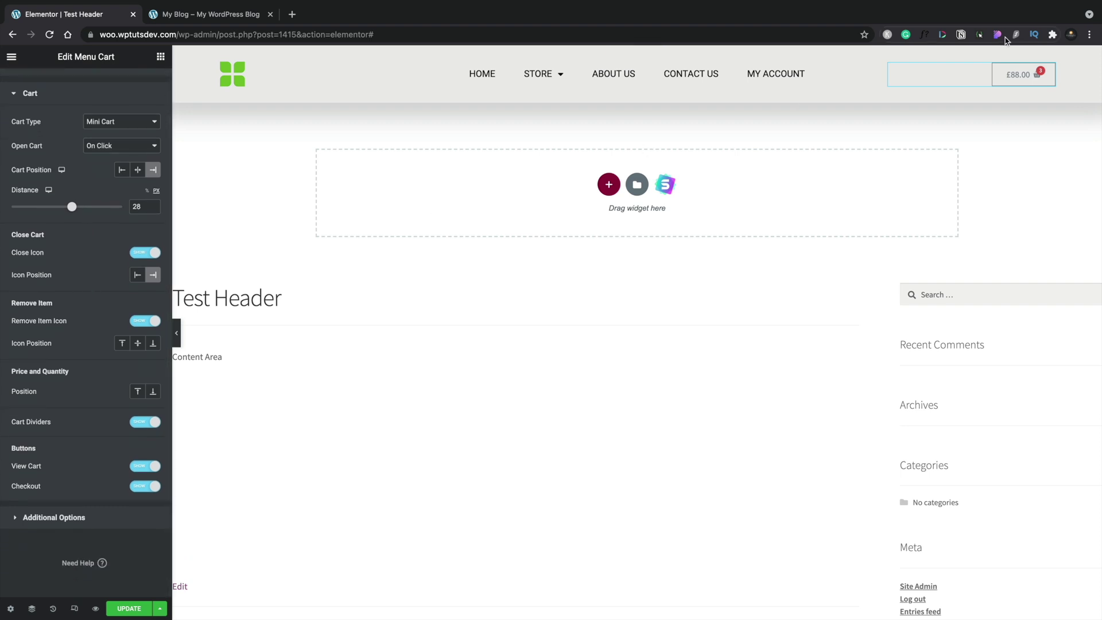
{"action": "left_click", "coordinate": [1028, 76]}
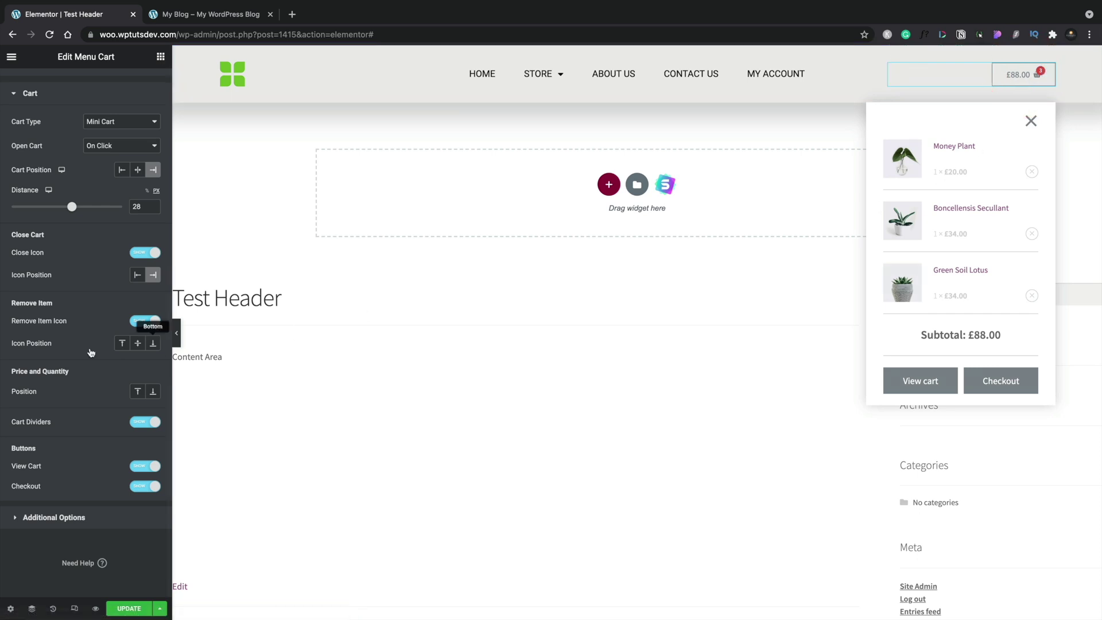
{"action": "left_click", "coordinate": [140, 254]}
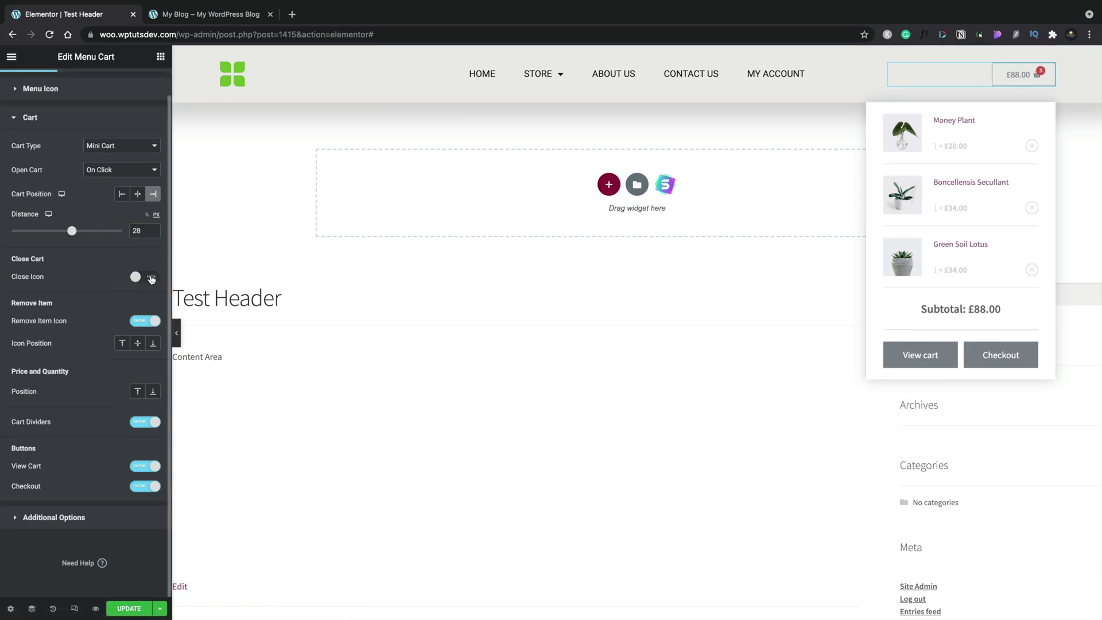
{"action": "left_click", "coordinate": [151, 277]}
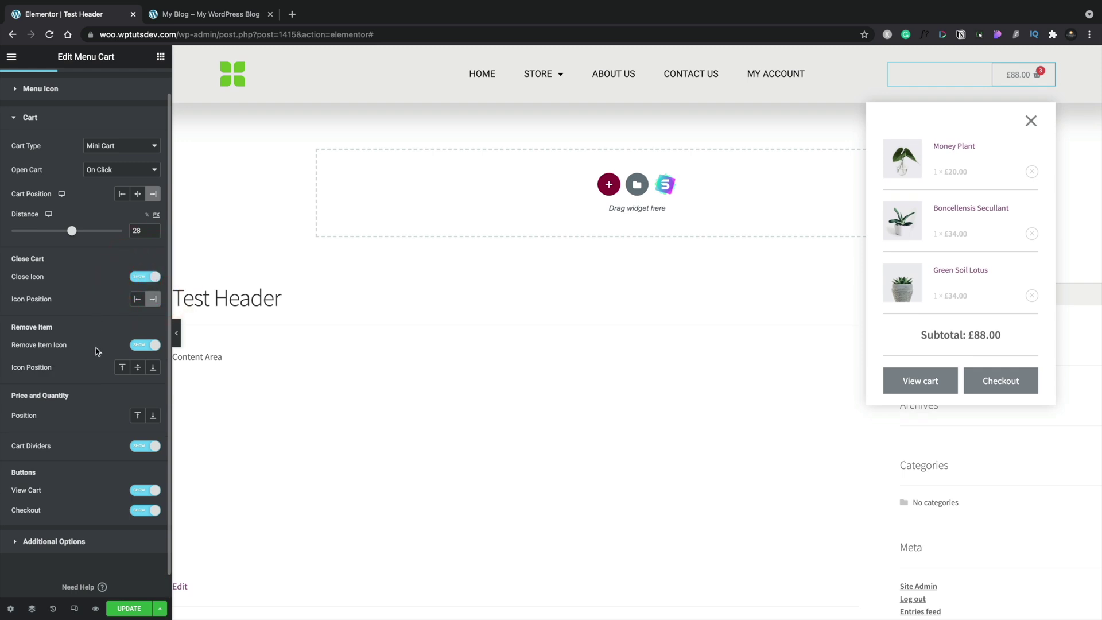
- Toggle Remove Item Icon and Cart Dividers off and back on
{"action": "left_click", "coordinate": [137, 347]}
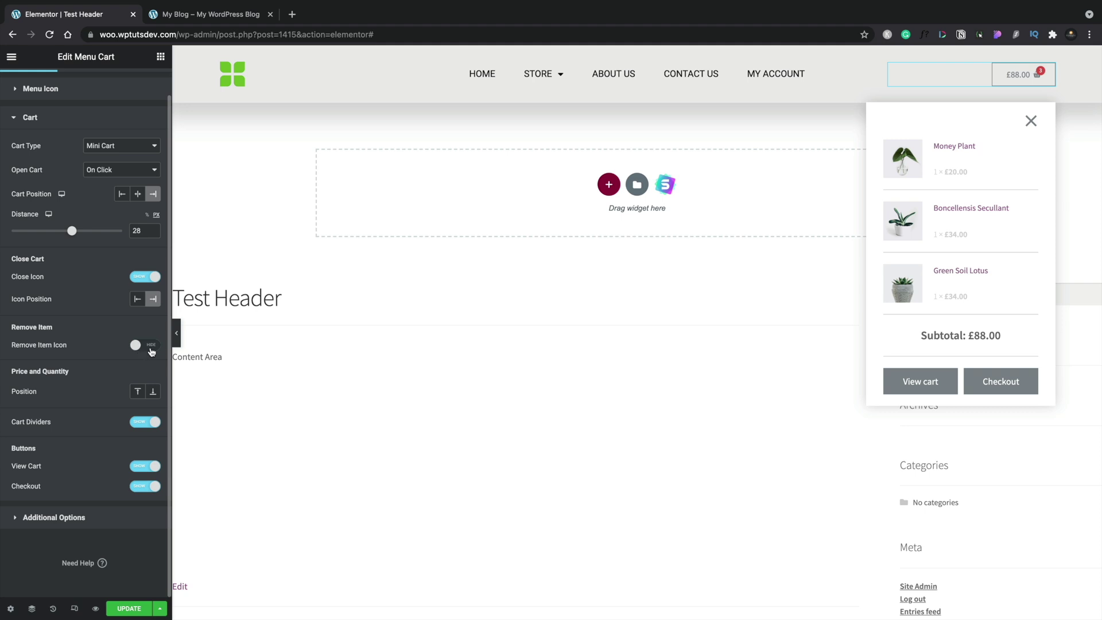
{"action": "left_click", "coordinate": [140, 349]}
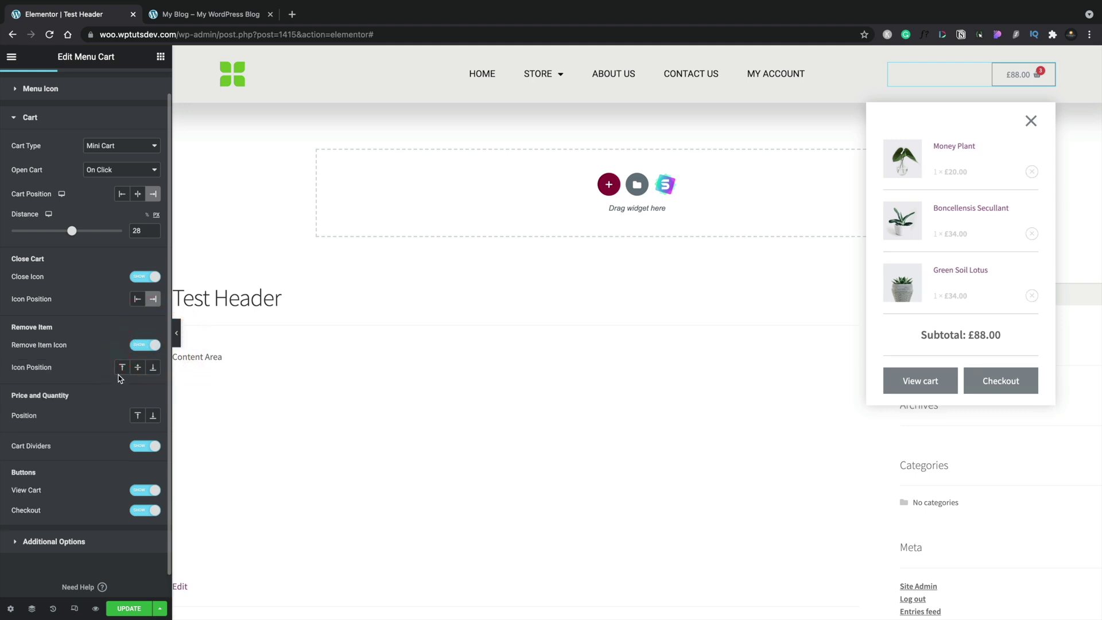
{"action": "left_click", "coordinate": [136, 447]}
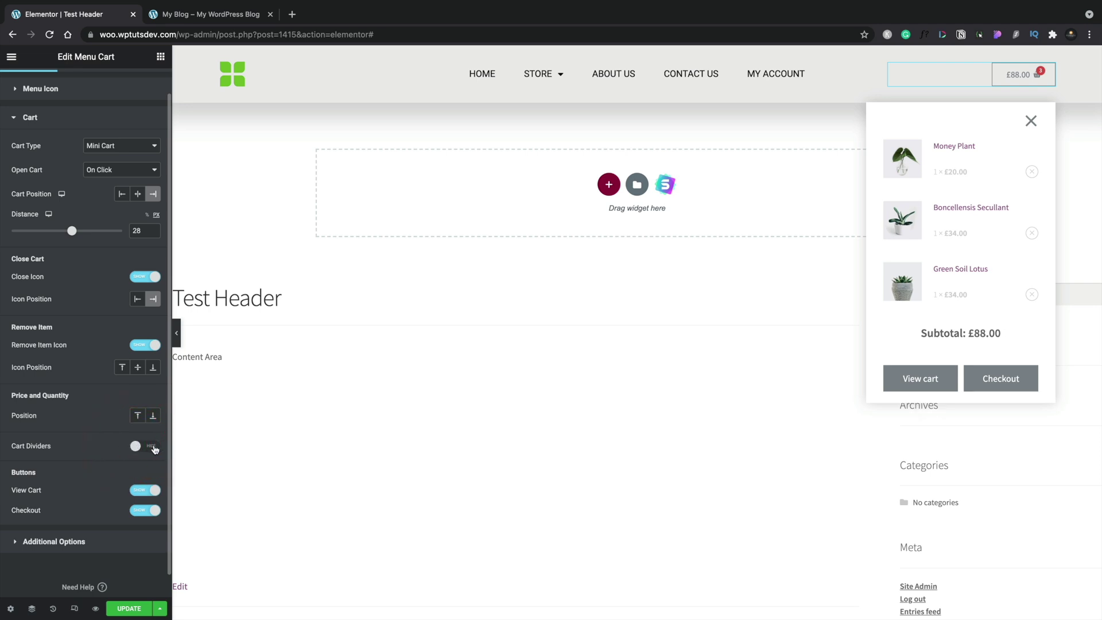
{"action": "left_click", "coordinate": [154, 449]}
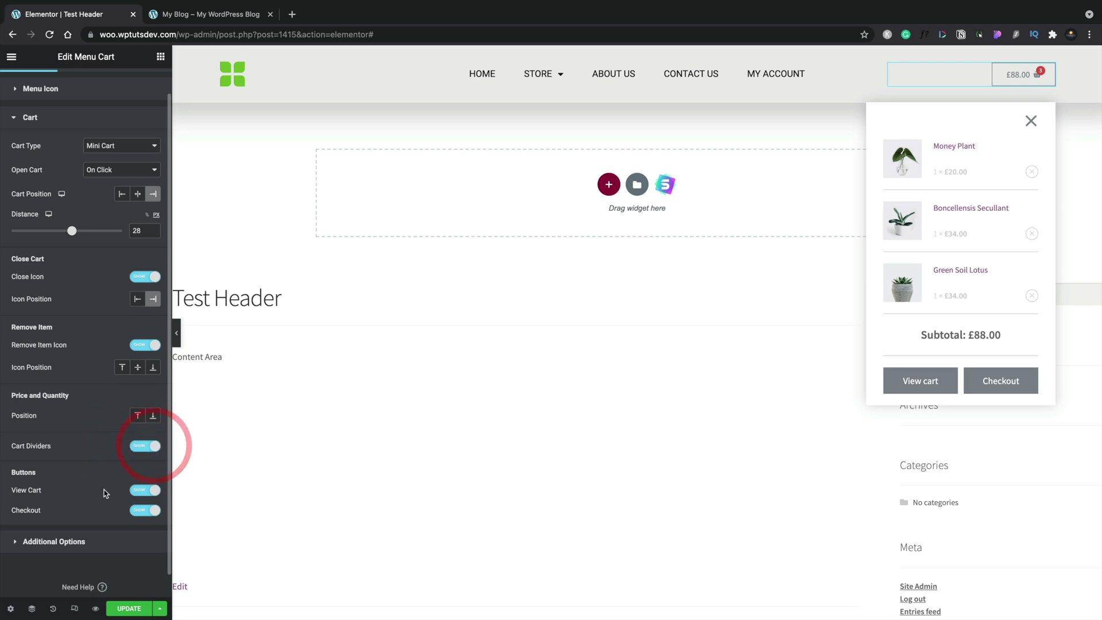
{"action": "scroll", "coordinate": [106, 491], "scroll_direction": "down", "scroll_amount": 1}
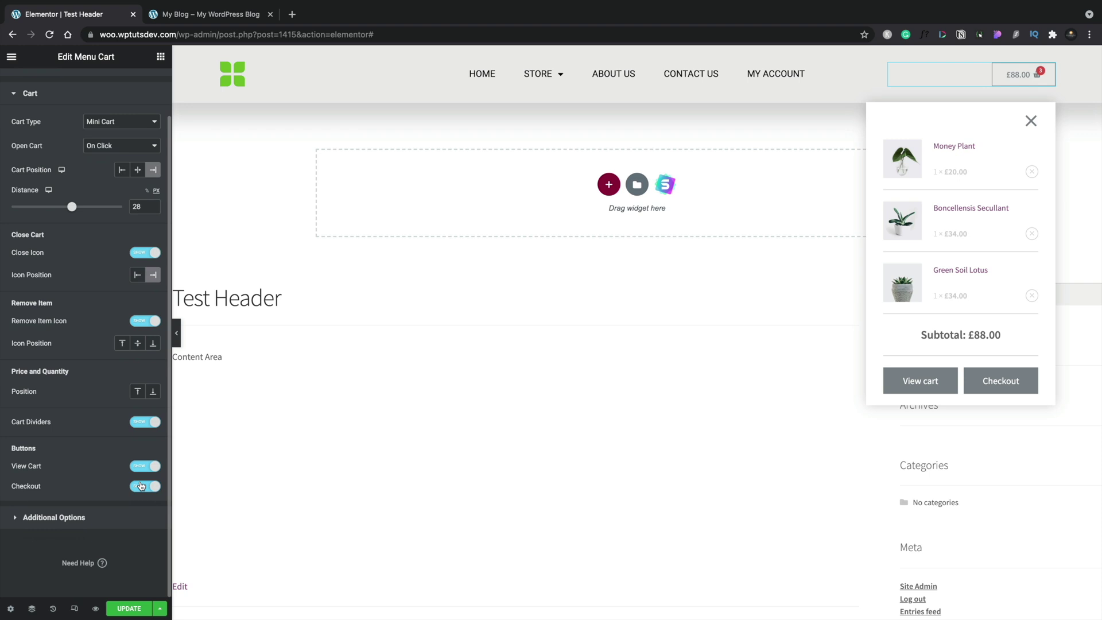
- Turn on Automatically Open Cart under Additional Options and update the header template
{"action": "left_click", "coordinate": [81, 517]}
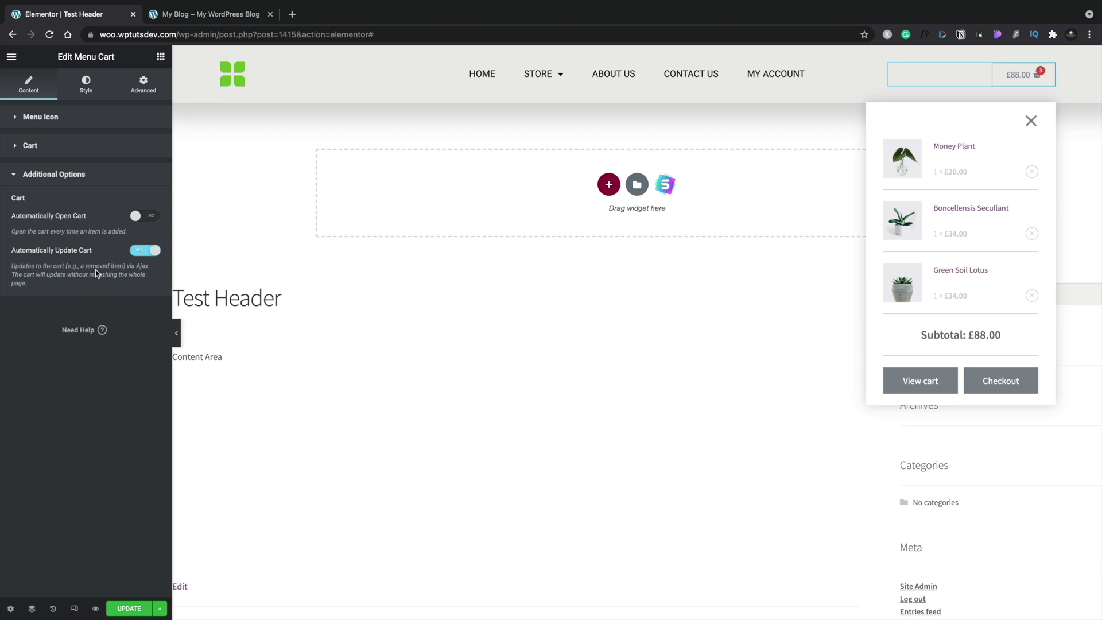
{"action": "left_click", "coordinate": [150, 218]}
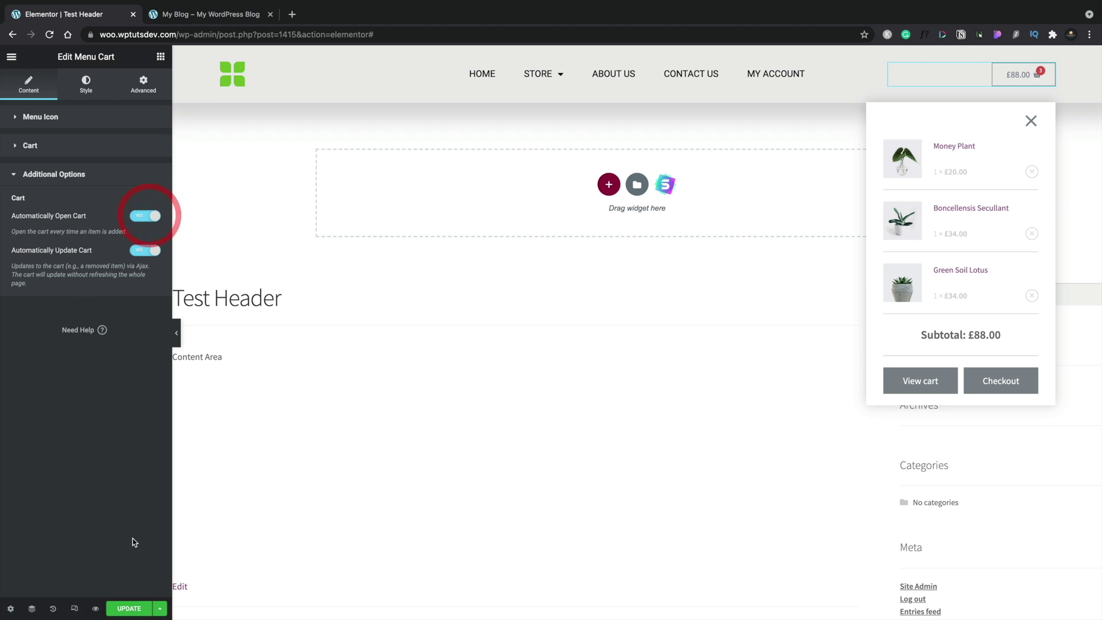
{"action": "left_click", "coordinate": [130, 609]}
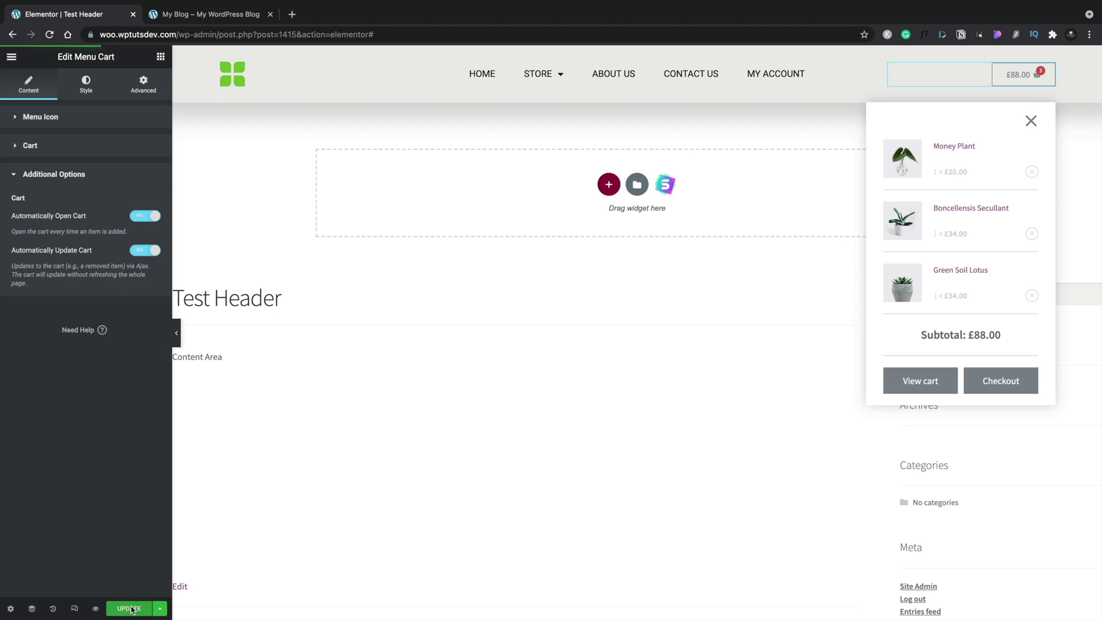
{"action": "left_click", "coordinate": [200, 17]}
{"action": "scroll", "coordinate": [867, 292], "scroll_direction": "down", "scroll_amount": 15}
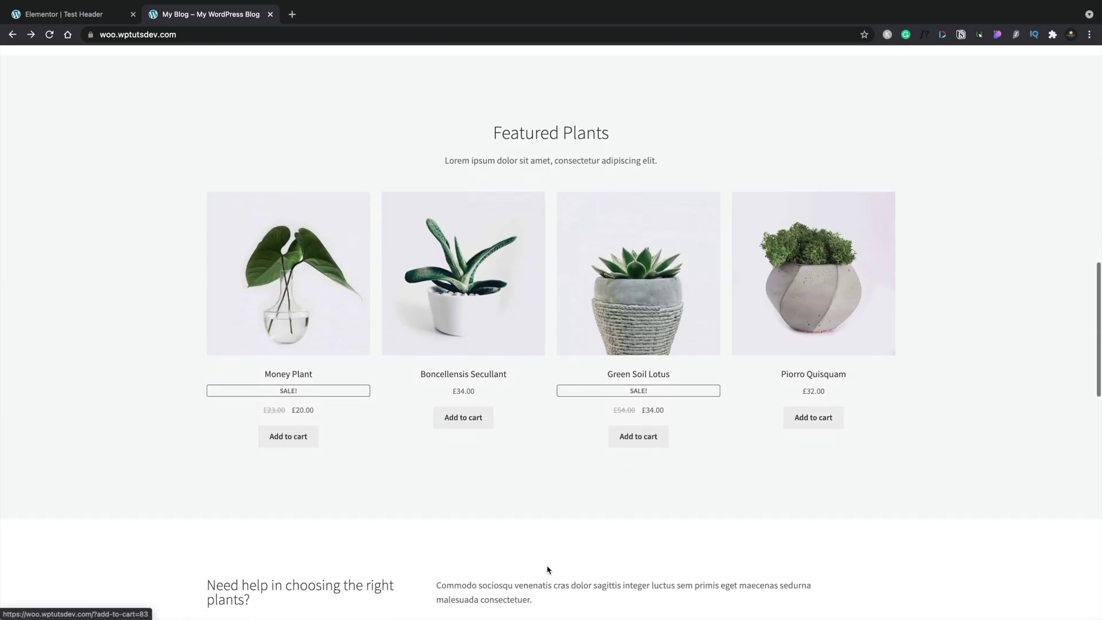
- Add Boncellensis Secullant to the cart, confirming the mini cart auto-opens at £122.00
{"action": "left_click", "coordinate": [465, 419]}
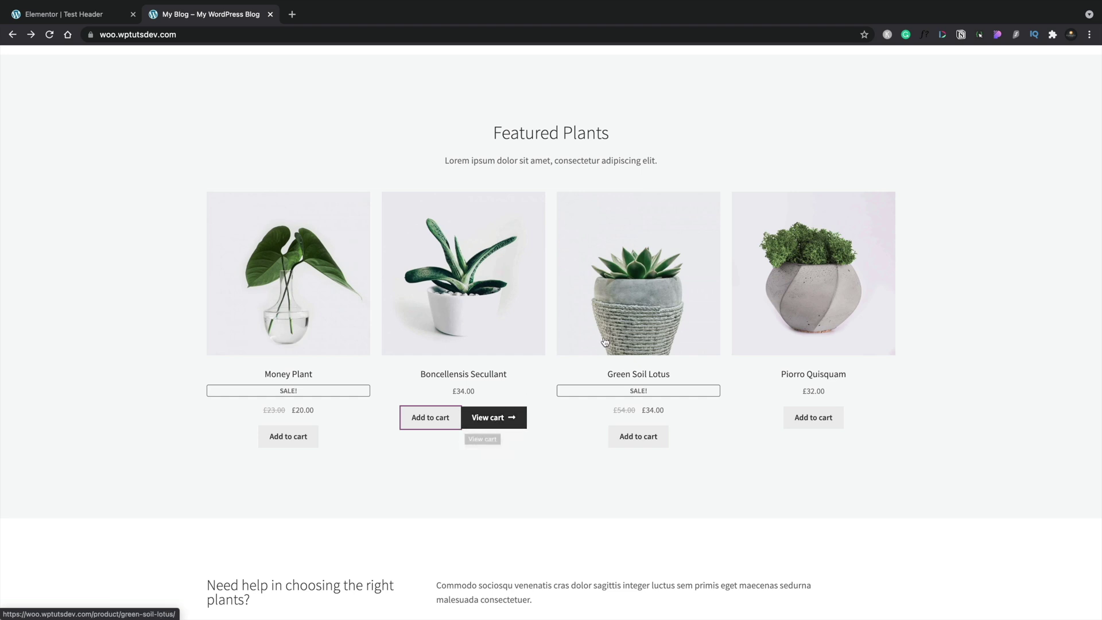
{"action": "scroll", "coordinate": [604, 342], "scroll_direction": "up", "scroll_amount": 15}
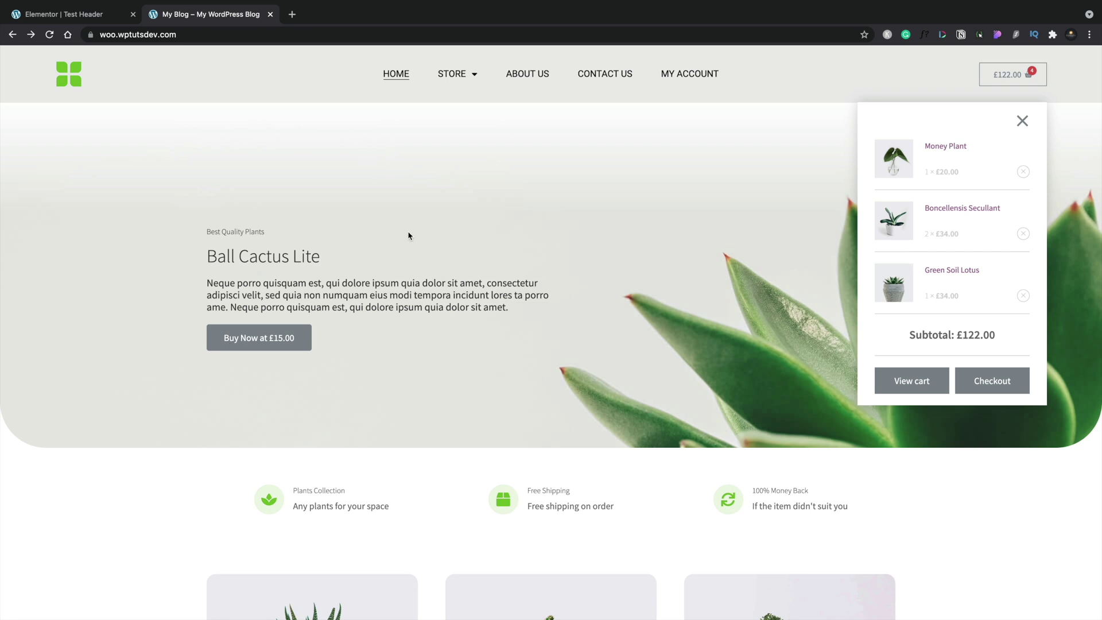
{"action": "left_click", "coordinate": [64, 16]}
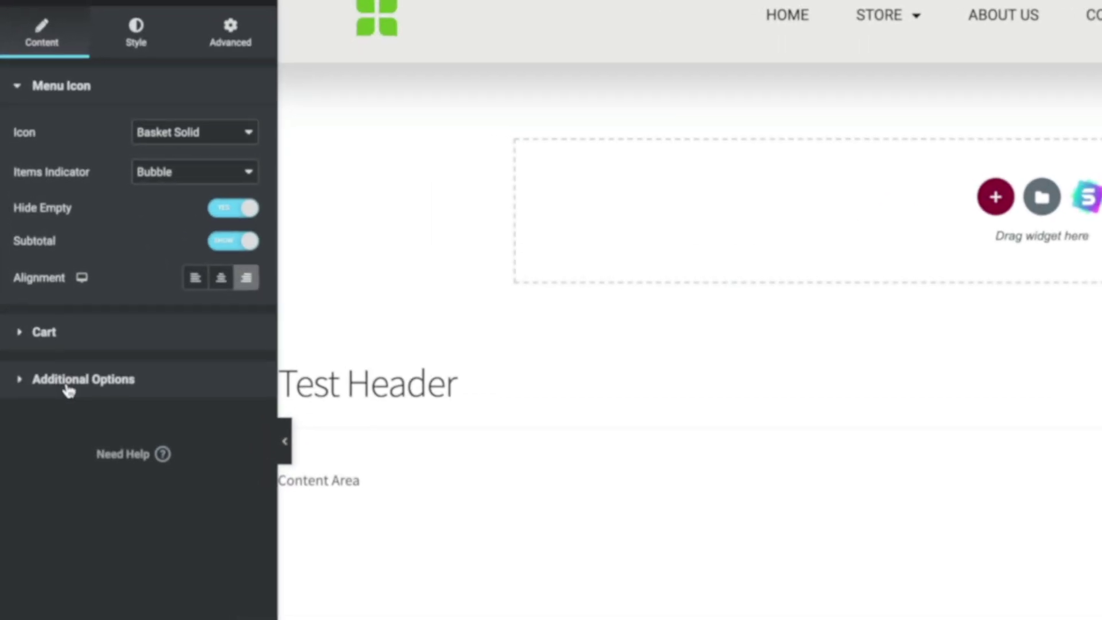
- Remove Money Plant from the mini-cart preview, leaving Boncellensis Secullant and Green Soil Lotus at £102.00
{"action": "left_click", "coordinate": [67, 386]}
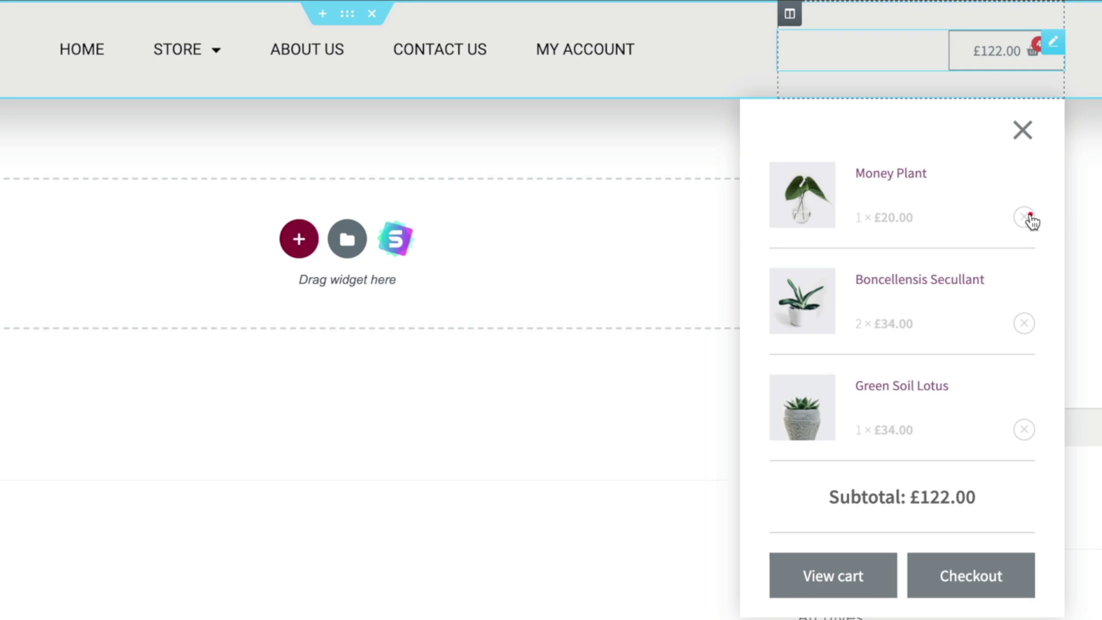
{"action": "left_click", "coordinate": [1025, 217]}
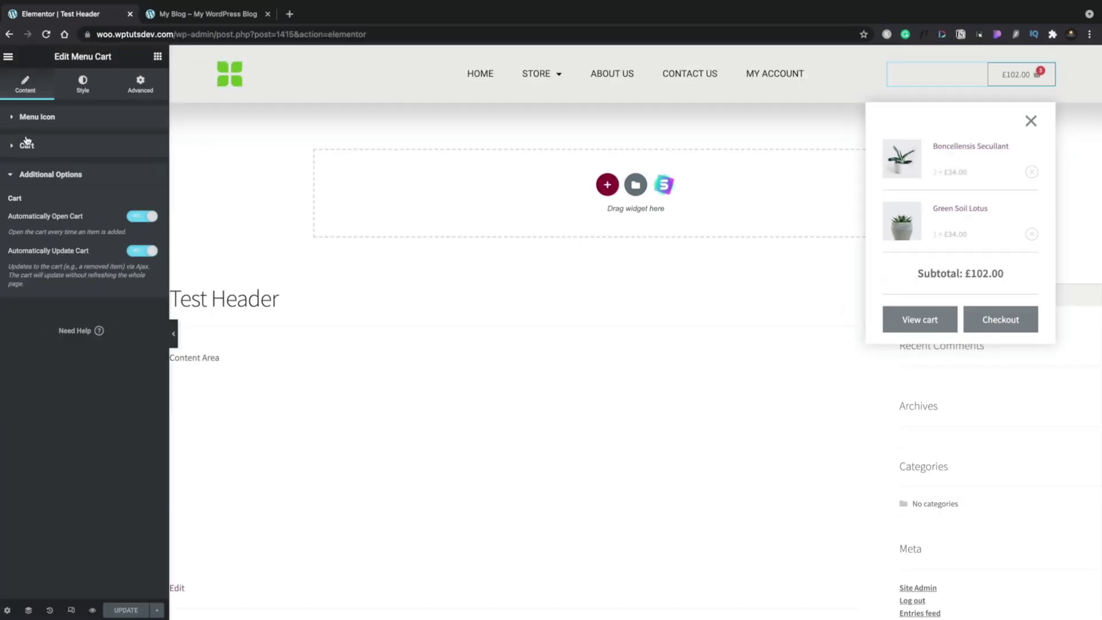
{"action": "left_click", "coordinate": [36, 173]}
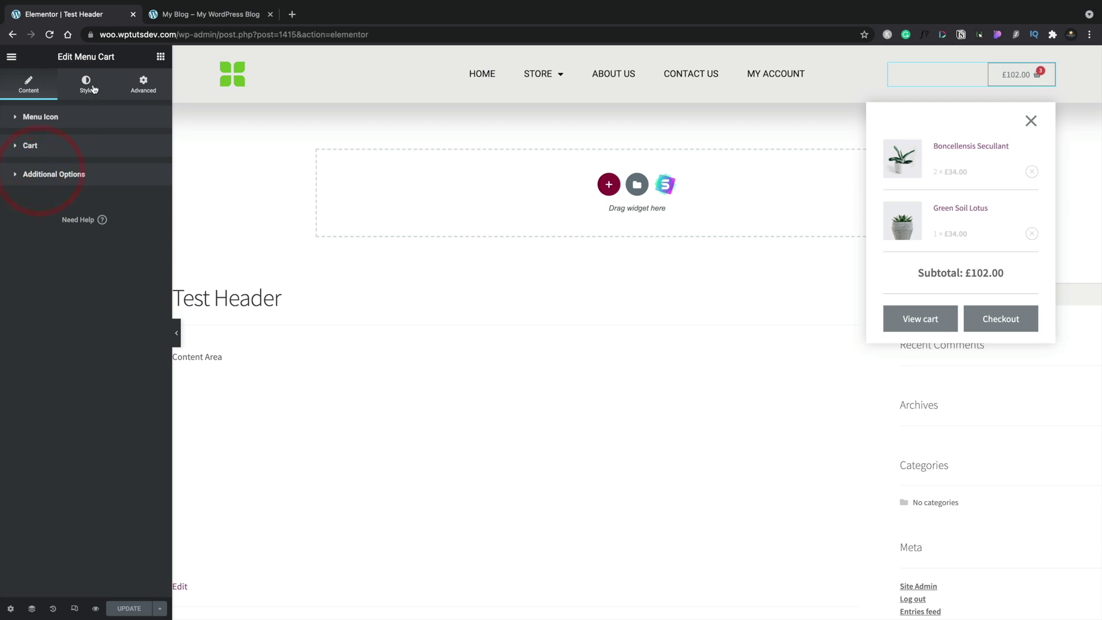
- Round the cart button's corners and give the Checkout button a green global background
{"action": "left_click", "coordinate": [90, 87]}
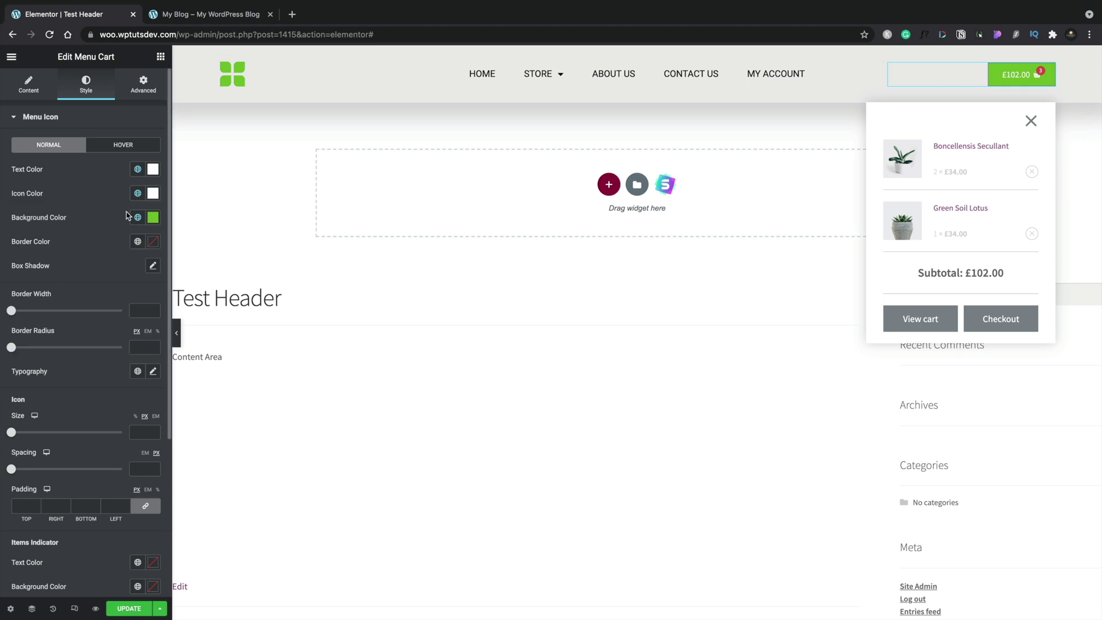
{"action": "left_click", "coordinate": [138, 347]}
{"action": "scroll", "coordinate": [138, 346], "scroll_direction": "down", "scroll_amount": 5}
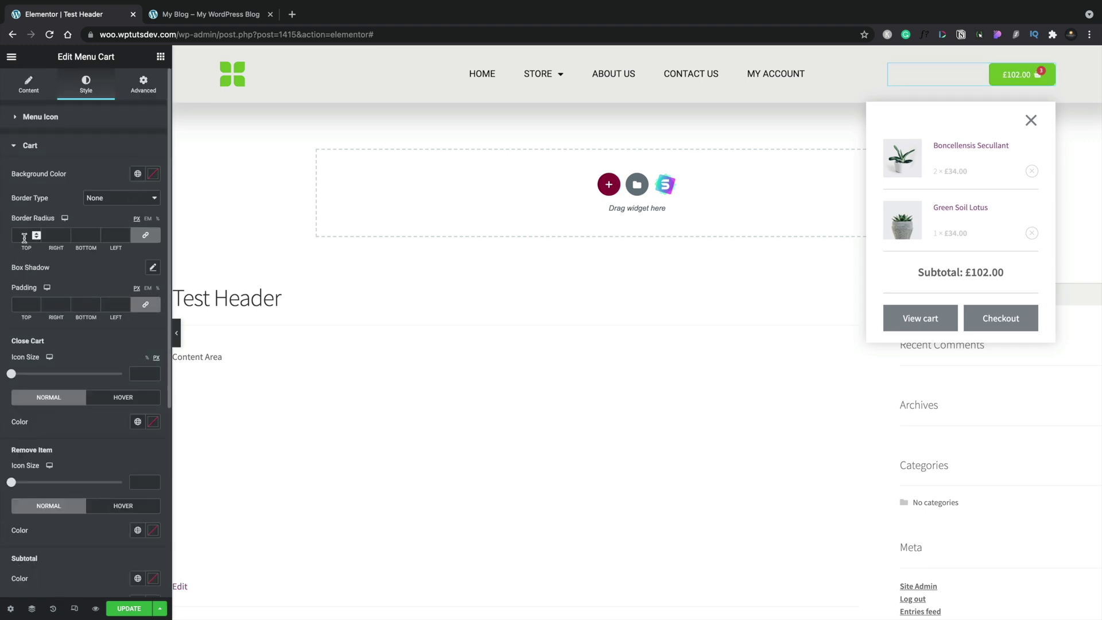
{"action": "scroll", "coordinate": [88, 380], "scroll_direction": "down", "scroll_amount": 6}
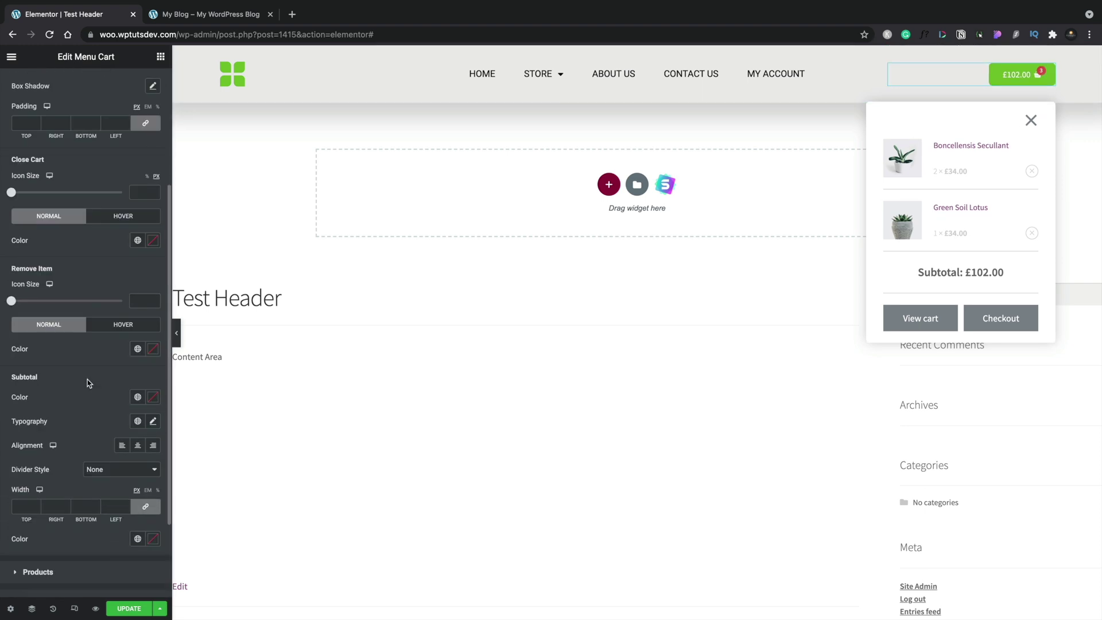
{"action": "left_click", "coordinate": [39, 491]}
{"action": "scroll", "coordinate": [39, 487], "scroll_direction": "down", "scroll_amount": 3}
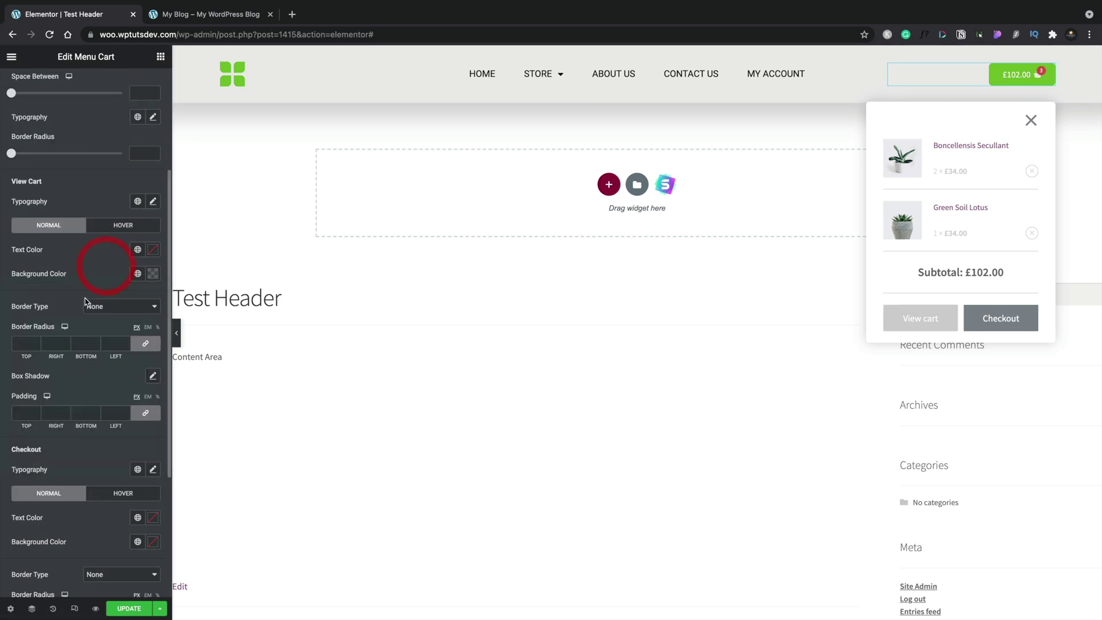
{"action": "scroll", "coordinate": [44, 313], "scroll_direction": "down", "scroll_amount": 3}
{"action": "left_click", "coordinate": [138, 337]}
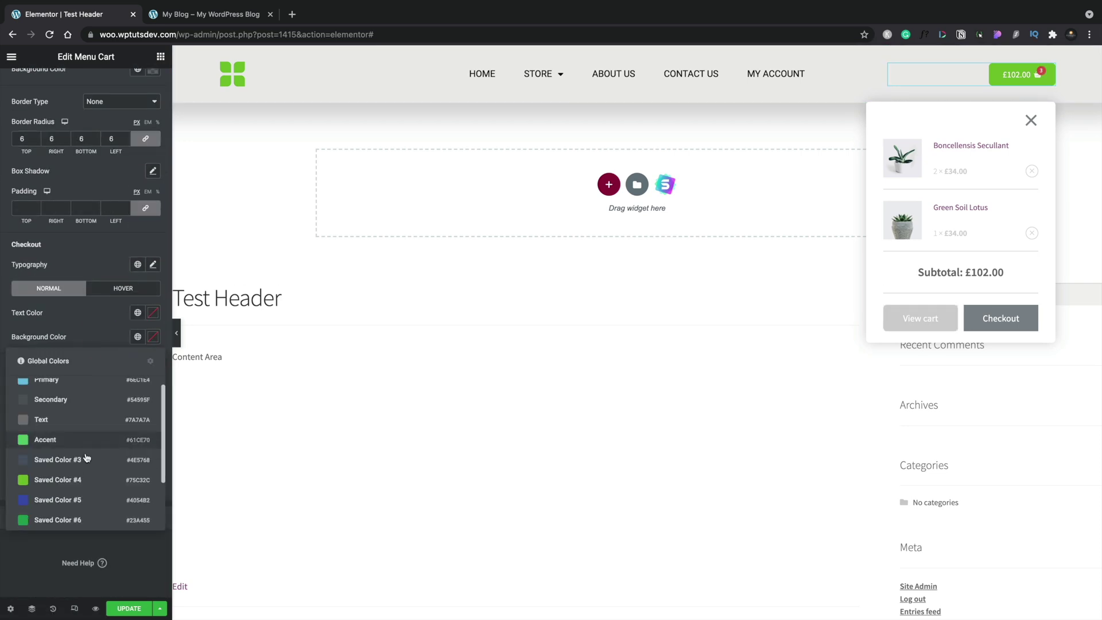
{"action": "left_click", "coordinate": [57, 433]}
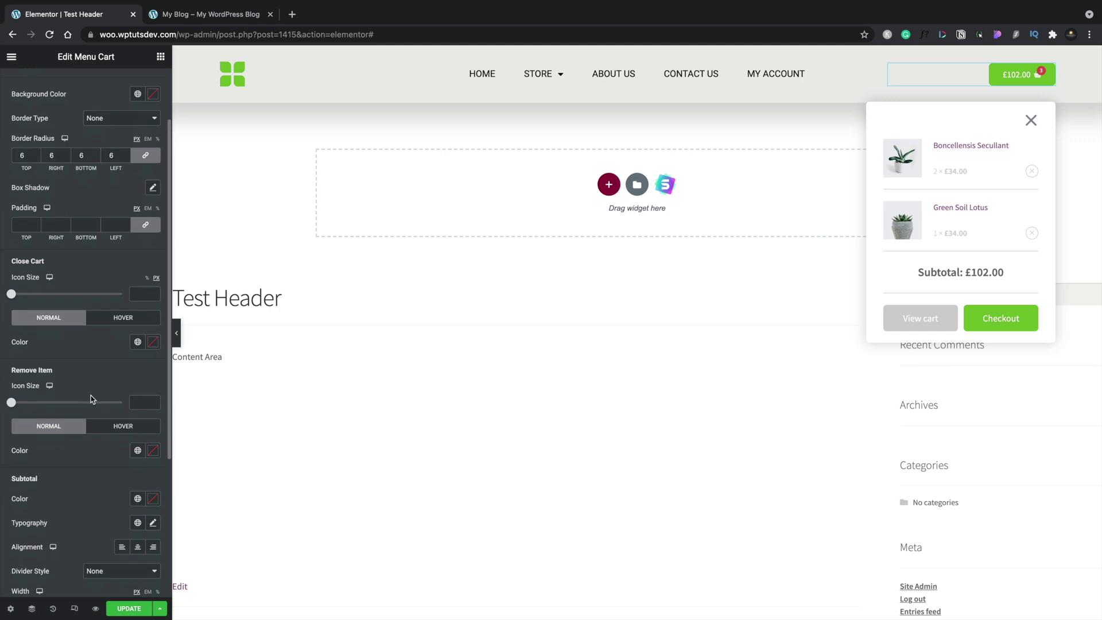
- Set the product title font weight and Secondary colour, recolour the price, and save
{"action": "scroll", "coordinate": [91, 395], "scroll_direction": "down", "scroll_amount": 1}
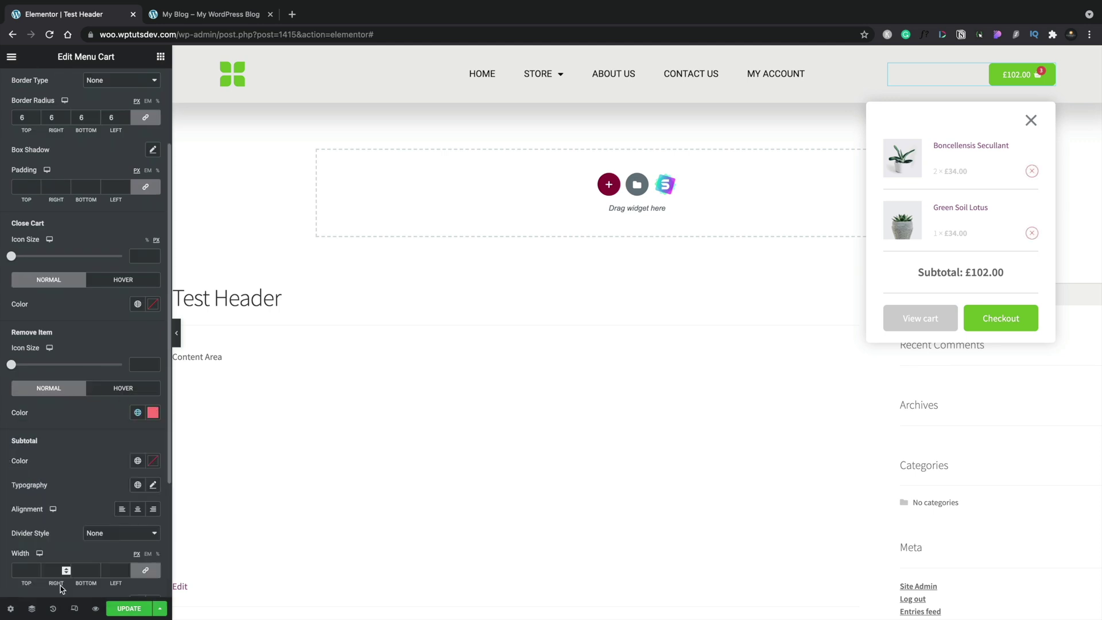
{"action": "scroll", "coordinate": [103, 491], "scroll_direction": "up", "scroll_amount": 1}
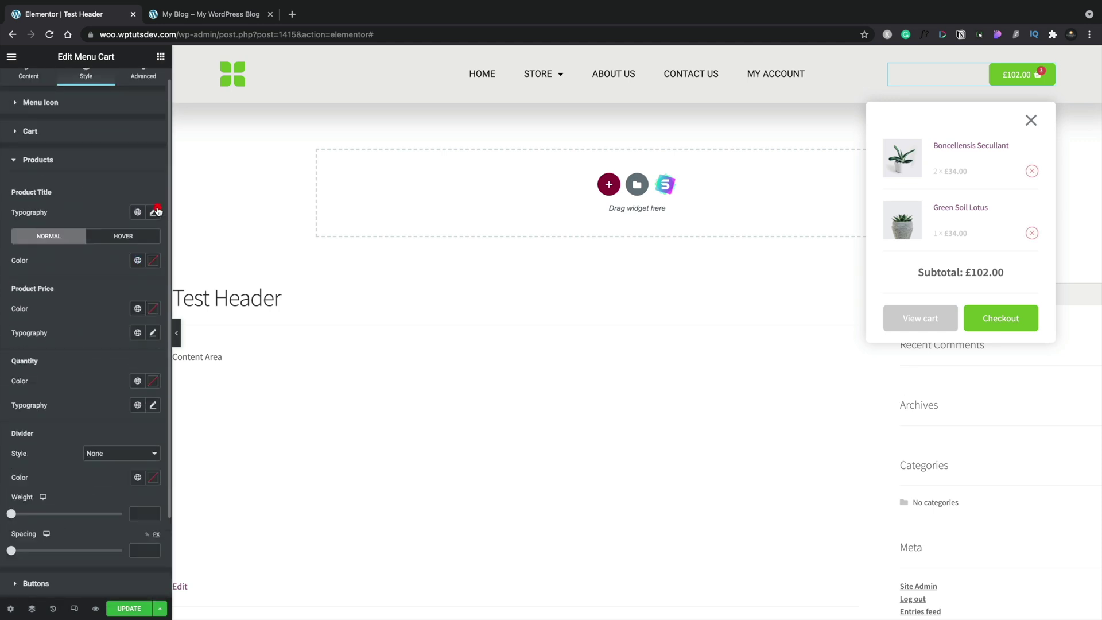
{"action": "left_click", "coordinate": [153, 213]}
{"action": "left_click", "coordinate": [123, 320]}
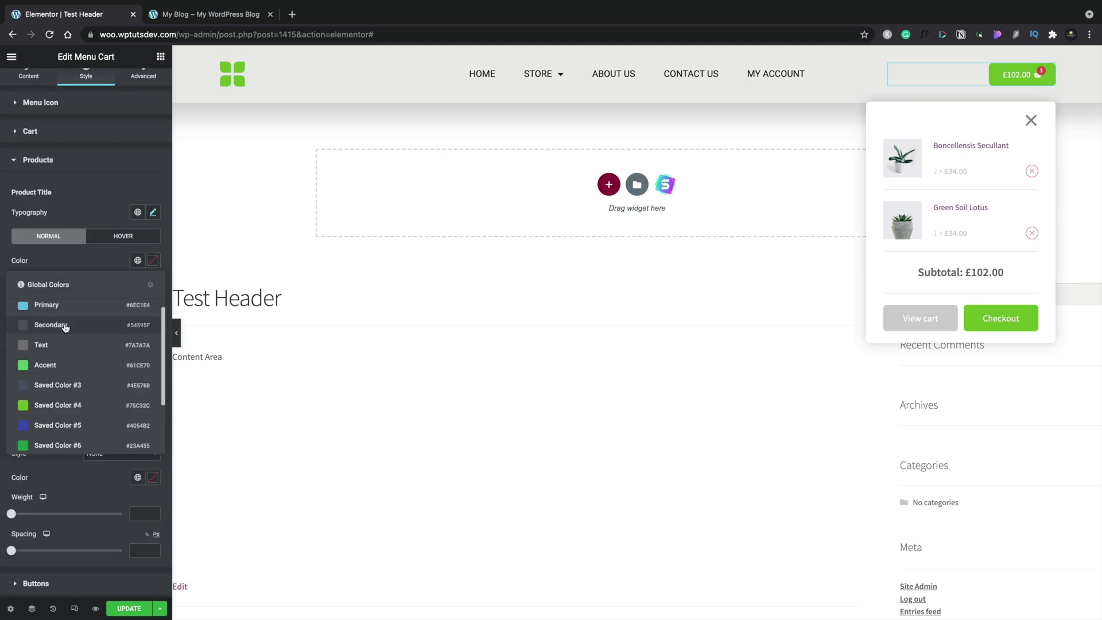
{"action": "left_click", "coordinate": [66, 326]}
{"action": "left_click", "coordinate": [138, 308]}
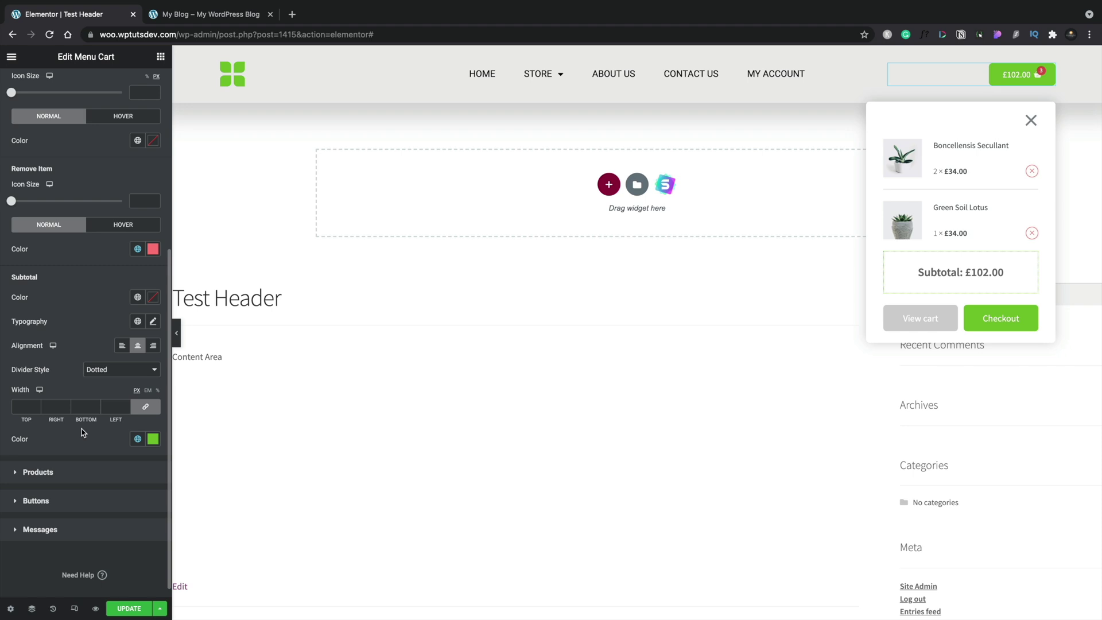
{"action": "left_click", "coordinate": [128, 608]}
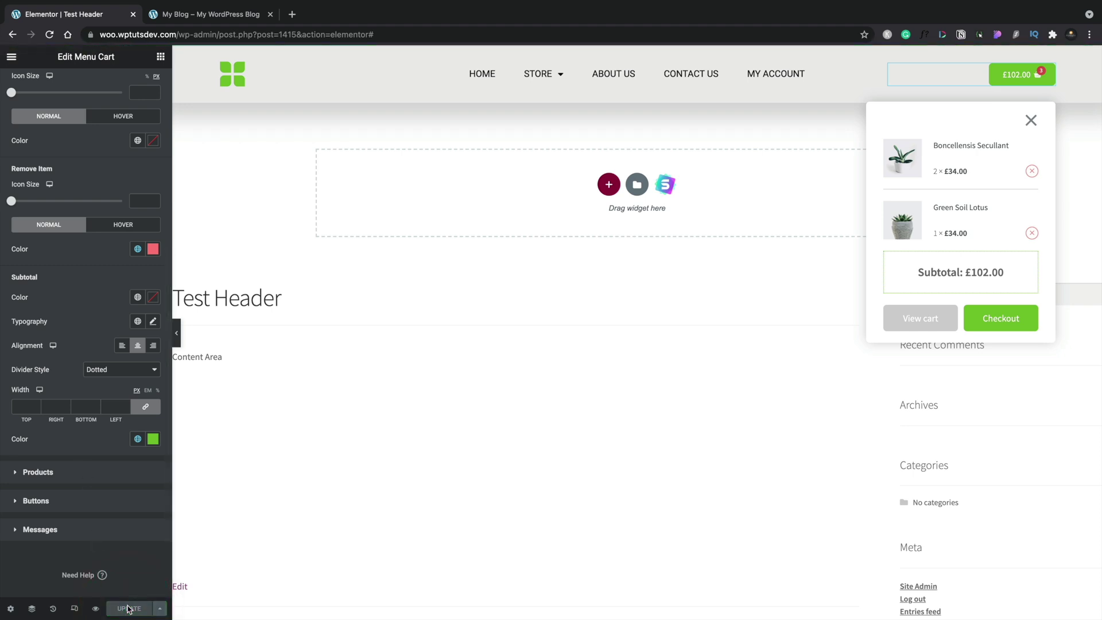
- On the live store, open and close the green £102.00 mini-cart, then open developer tools
{"action": "key", "text": "ctrl+Tab"}
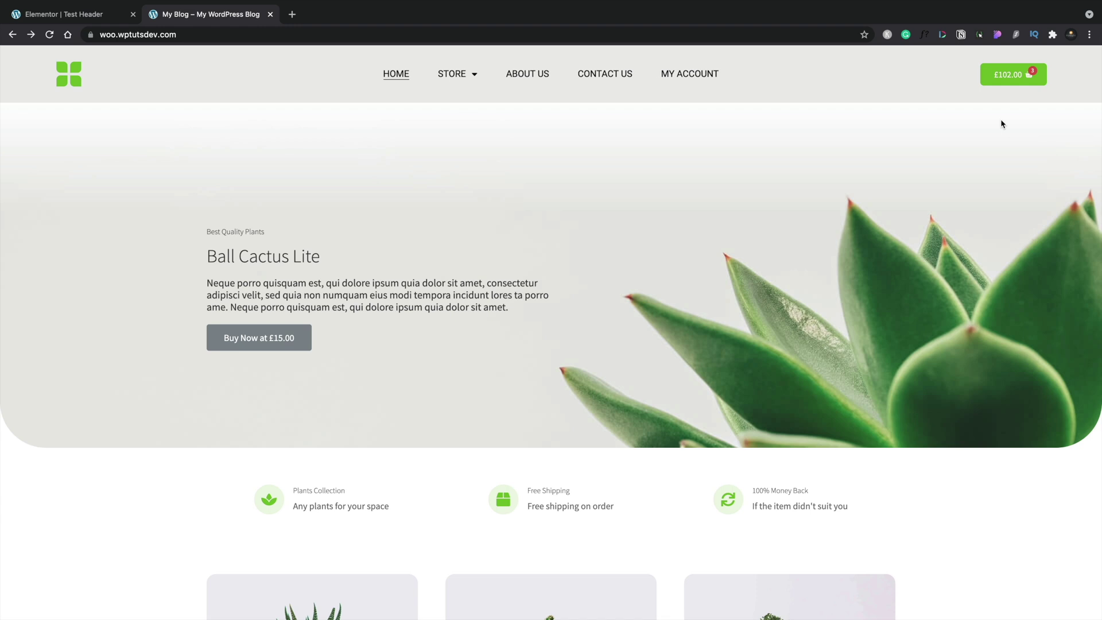
{"action": "left_click", "coordinate": [1005, 80]}
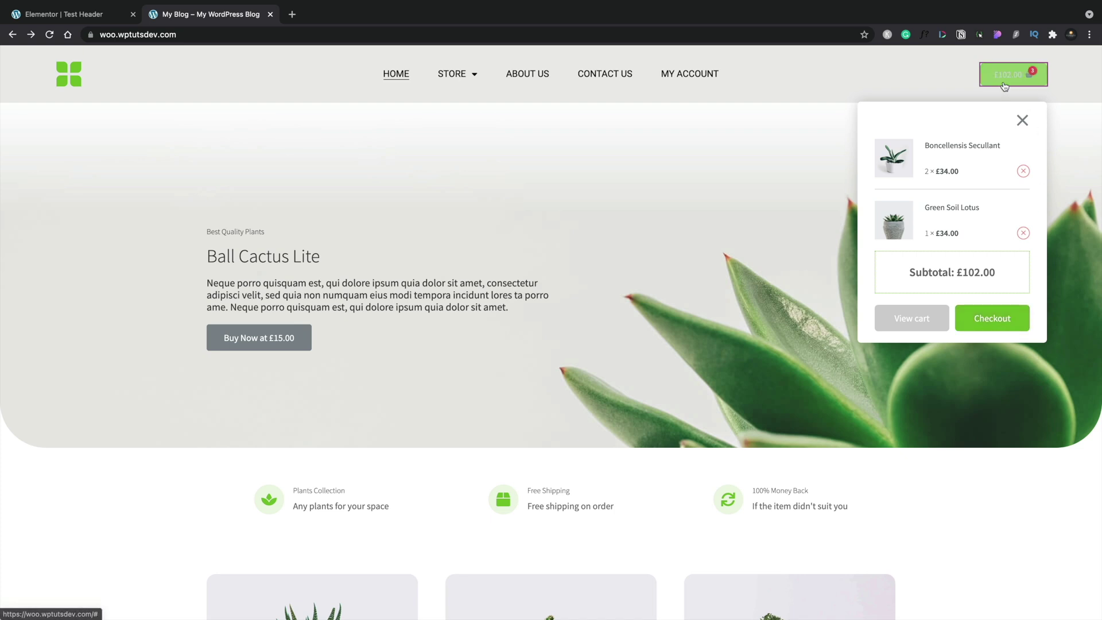
{"action": "left_click", "coordinate": [804, 120]}
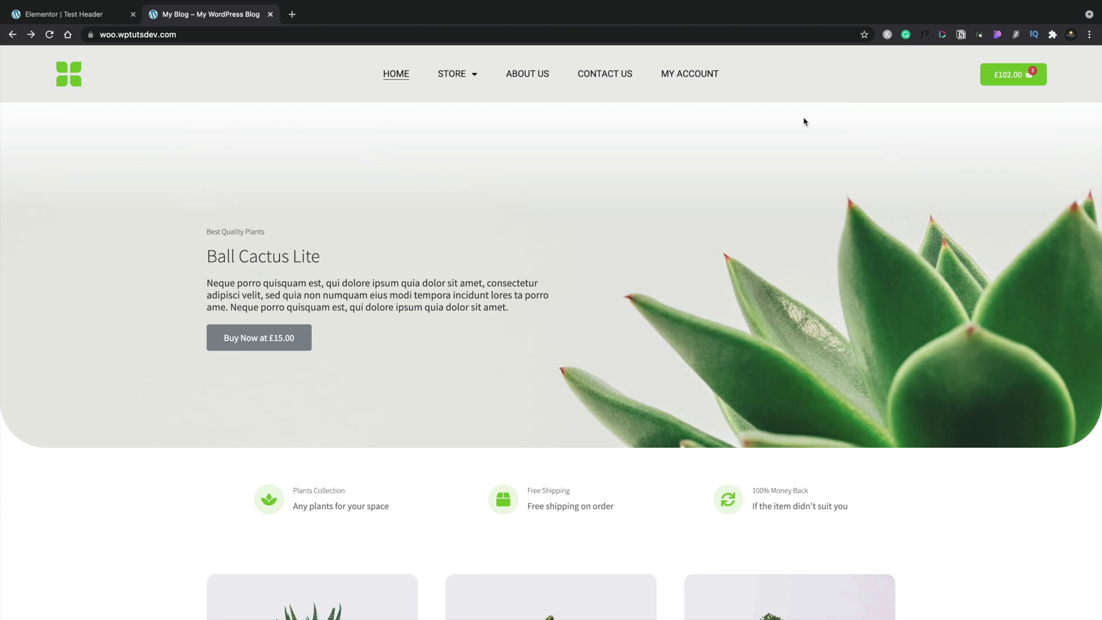
{"action": "key", "text": "super+alt+i"}
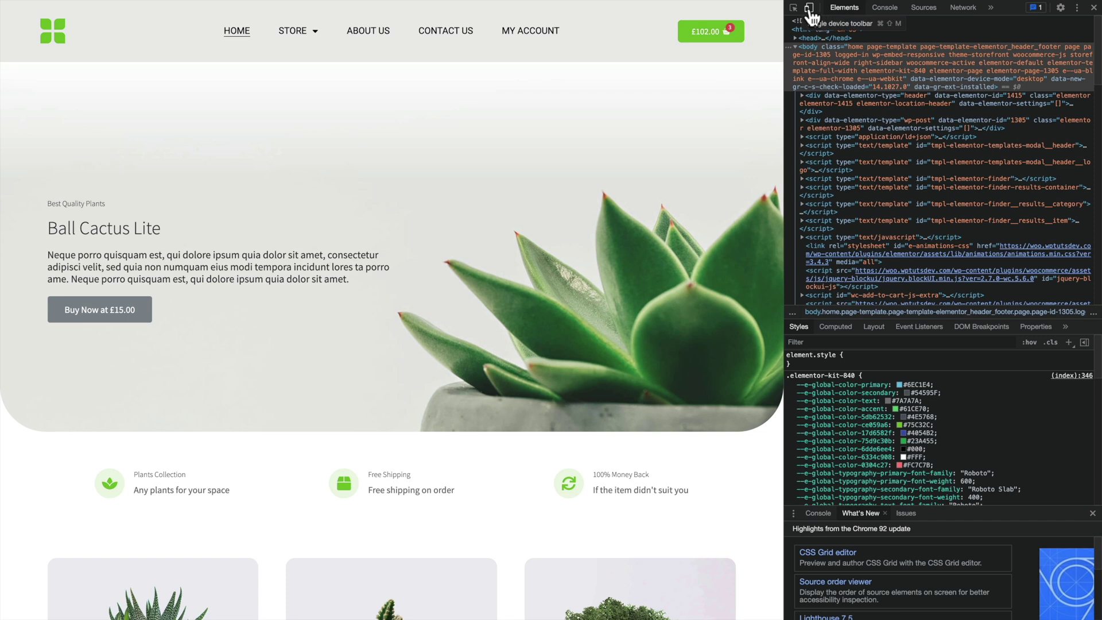
- Check the mini-cart in the responsive preview at 375 px, then at 768 px tablet width, and close it
{"action": "left_click", "coordinate": [809, 8]}
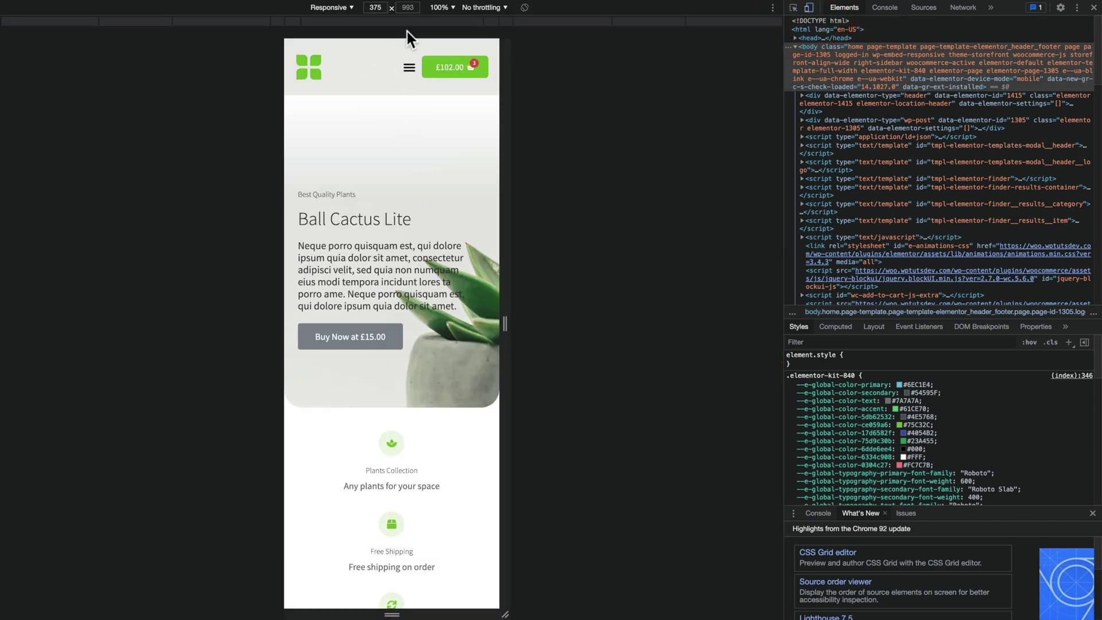
{"action": "left_click", "coordinate": [444, 67]}
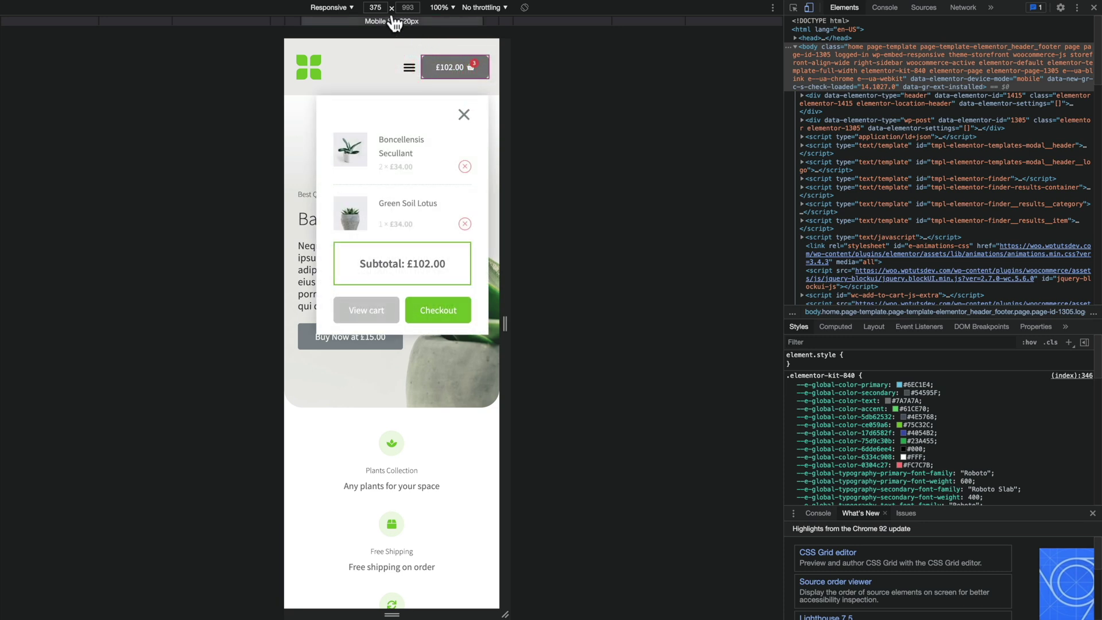
{"action": "left_click", "coordinate": [265, 22]}
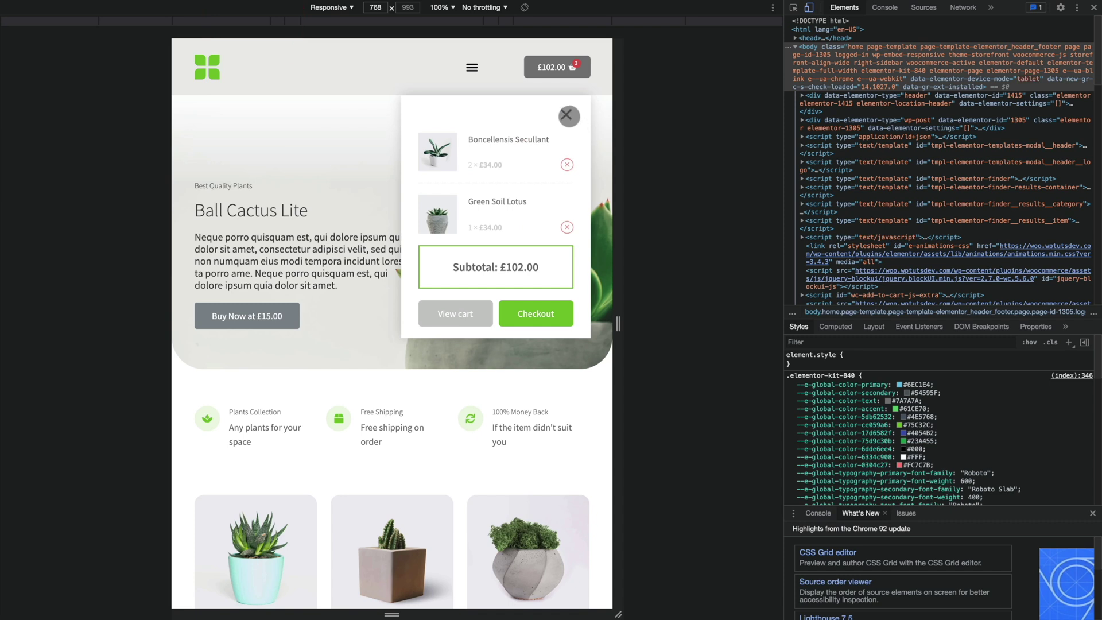
{"action": "left_click", "coordinate": [567, 116]}
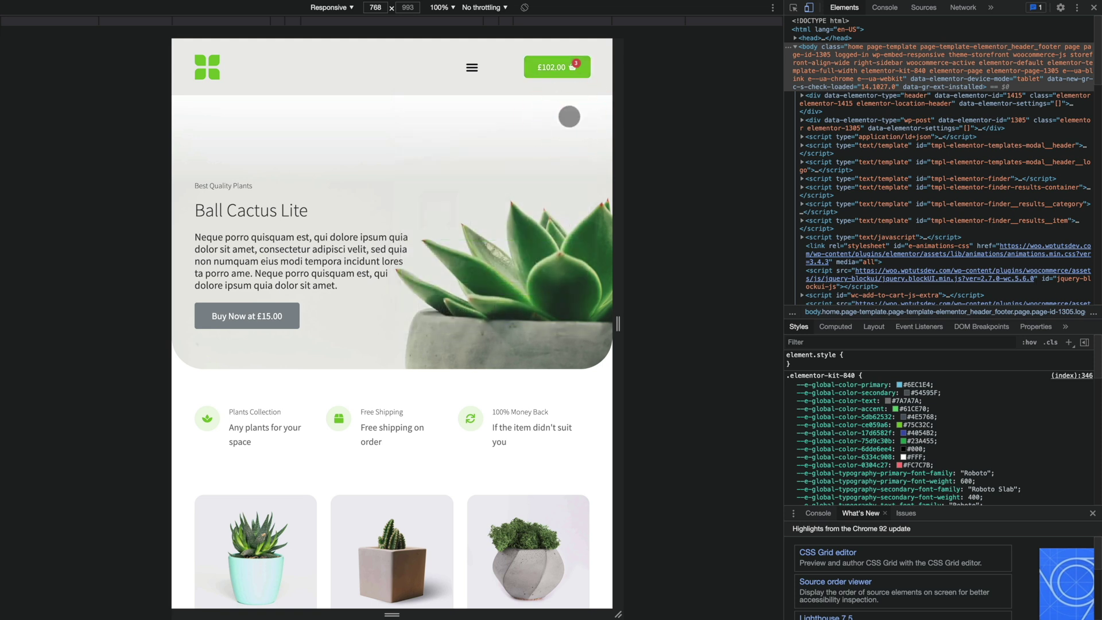